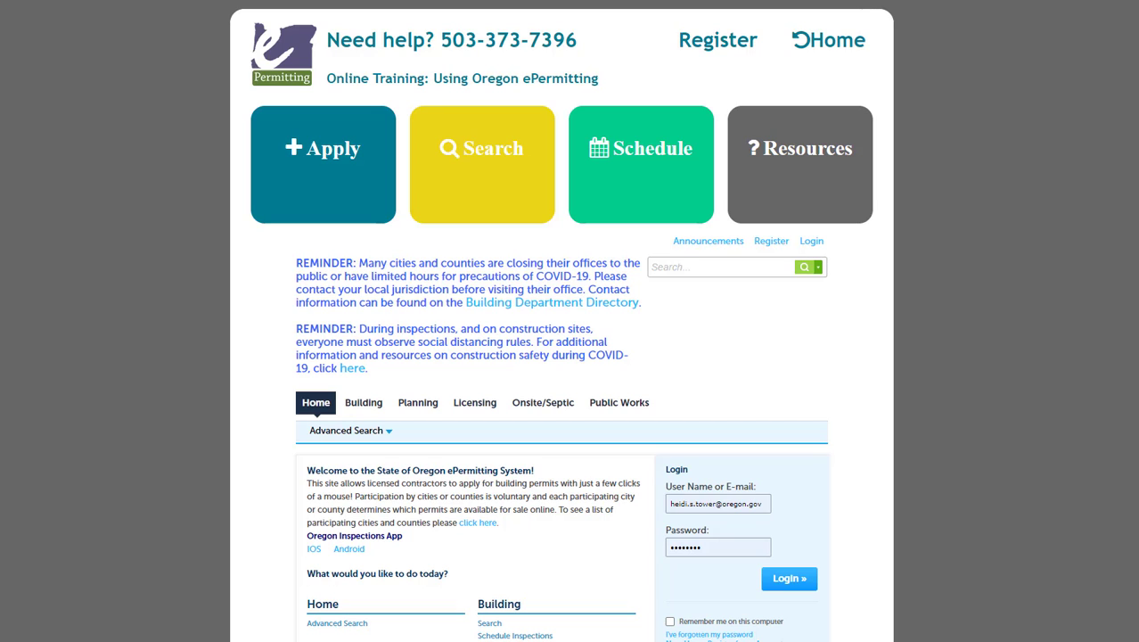
- Start a new account registration and accept the terms to reach the account form
left_click(711, 41)
scroll(365, 460, "down", 3)
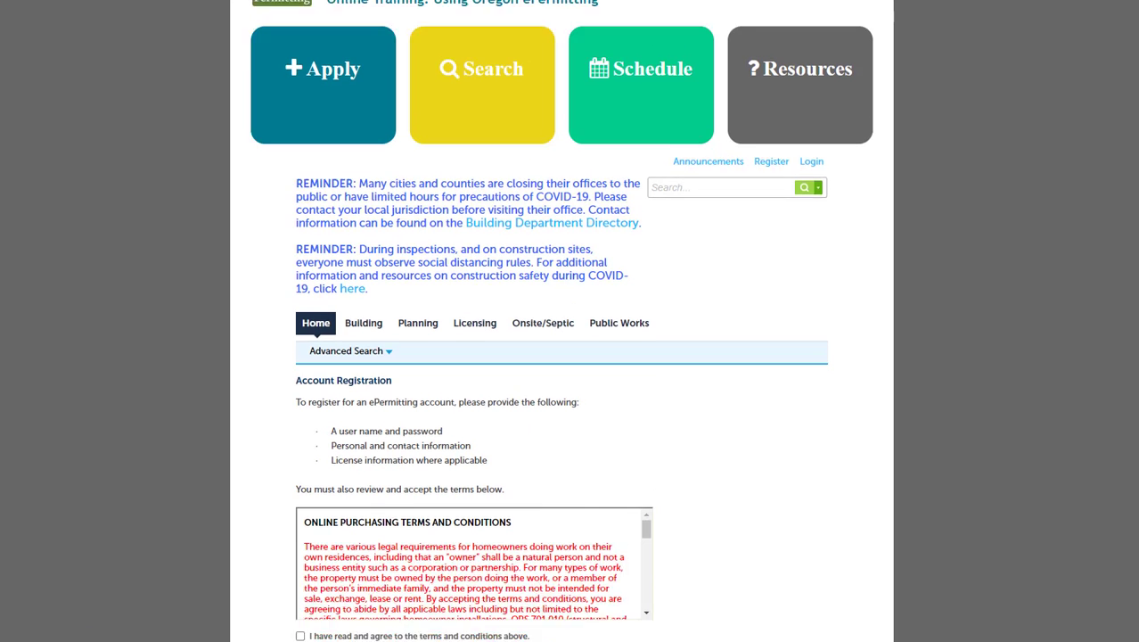
left_click(301, 438)
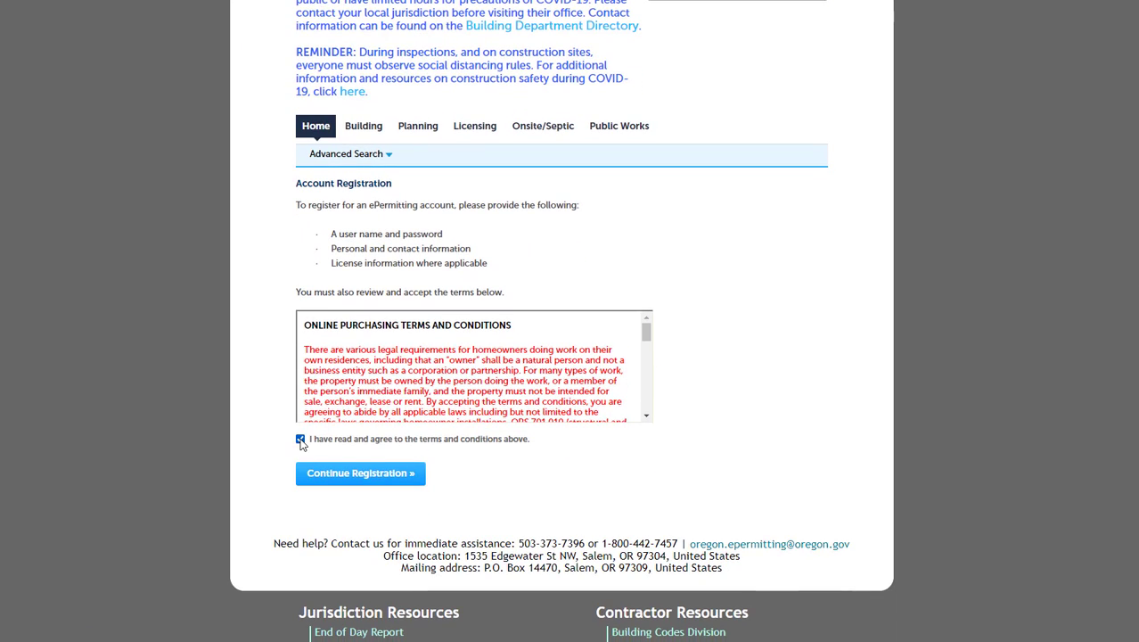
left_click(366, 473)
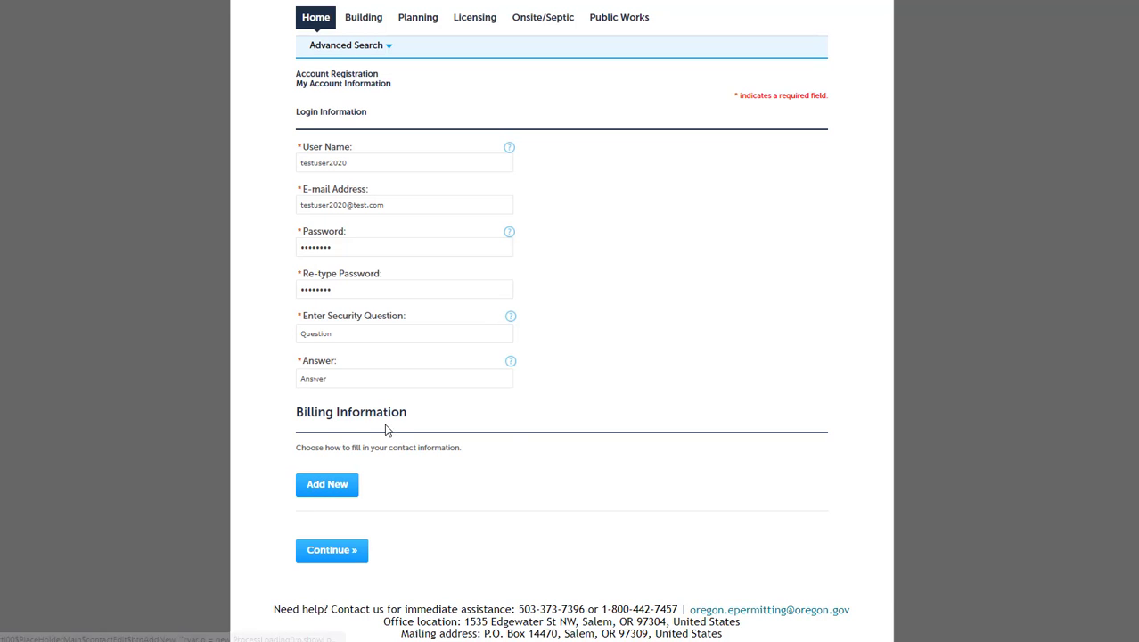
- Add a new billing contact with the contact type set to Applicant
left_click(330, 487)
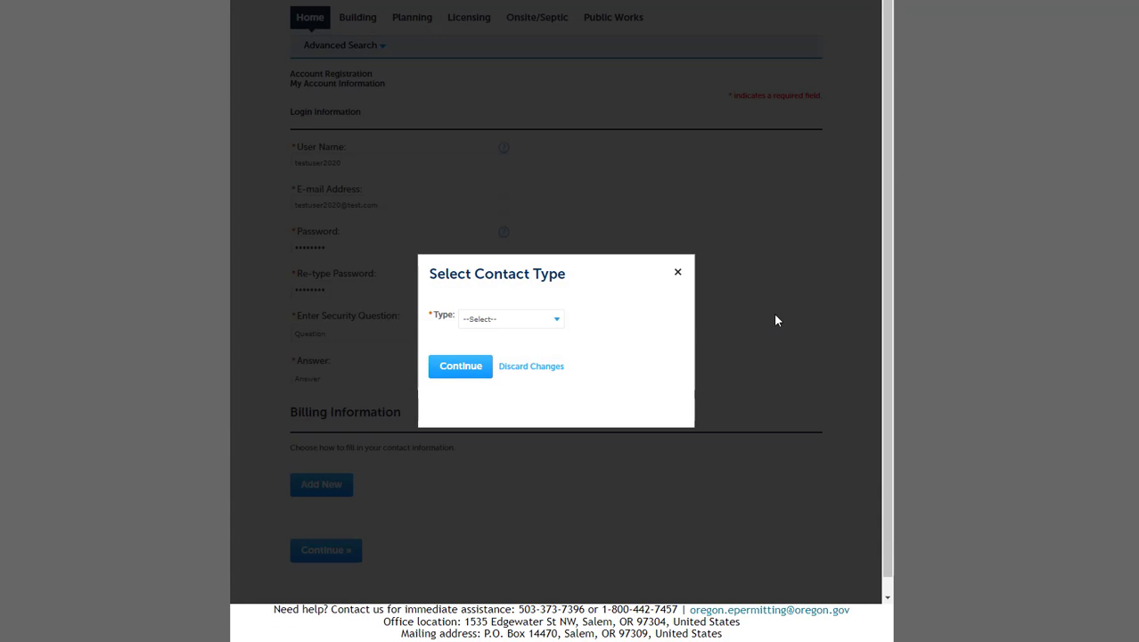
left_click(545, 322)
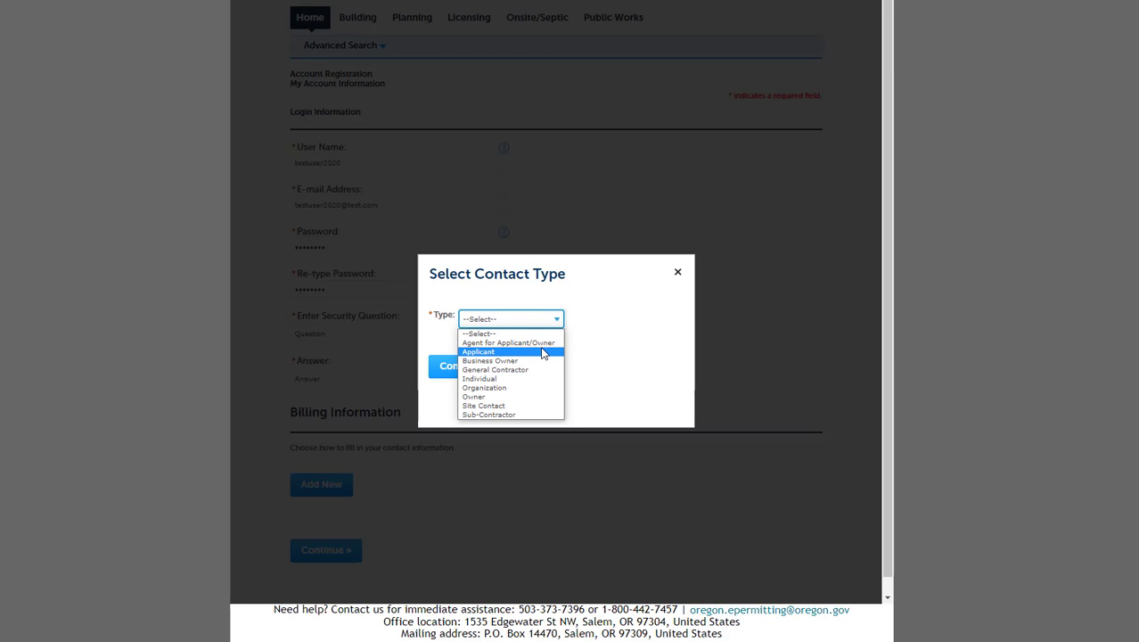
left_click(539, 353)
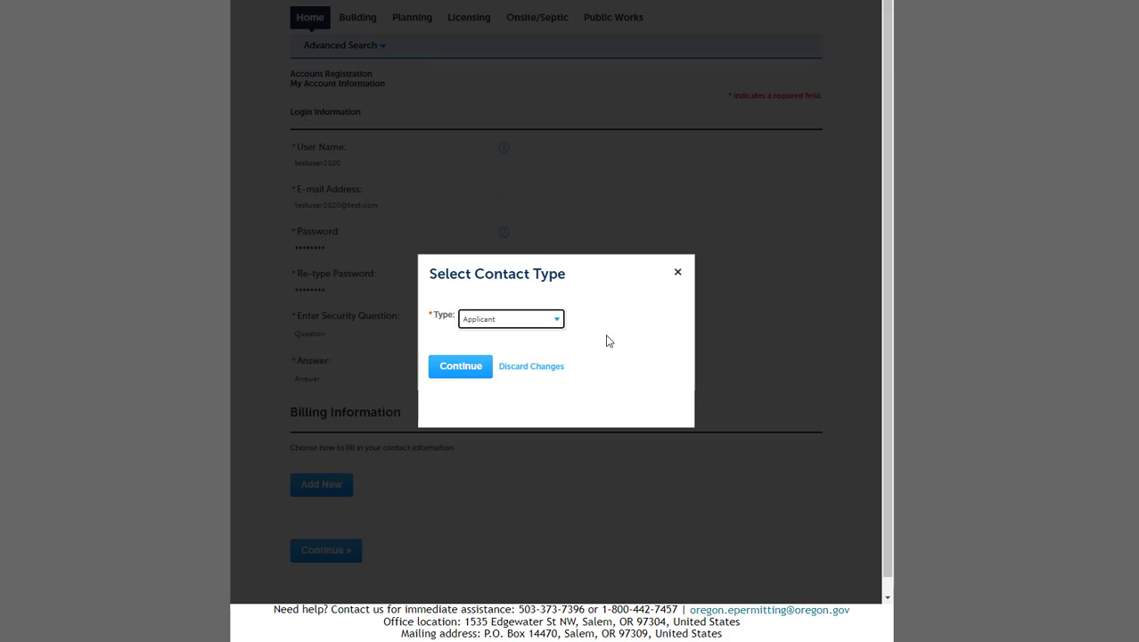
left_click(468, 374)
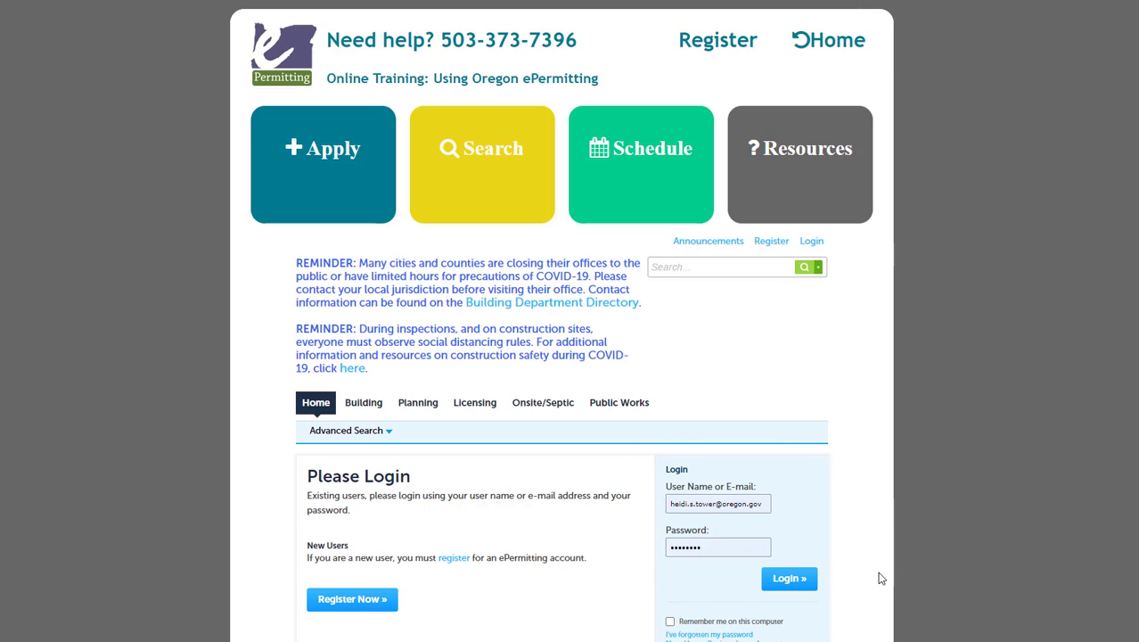
- Log in and view the Licensed Professional Account under Account Management
left_click(796, 584)
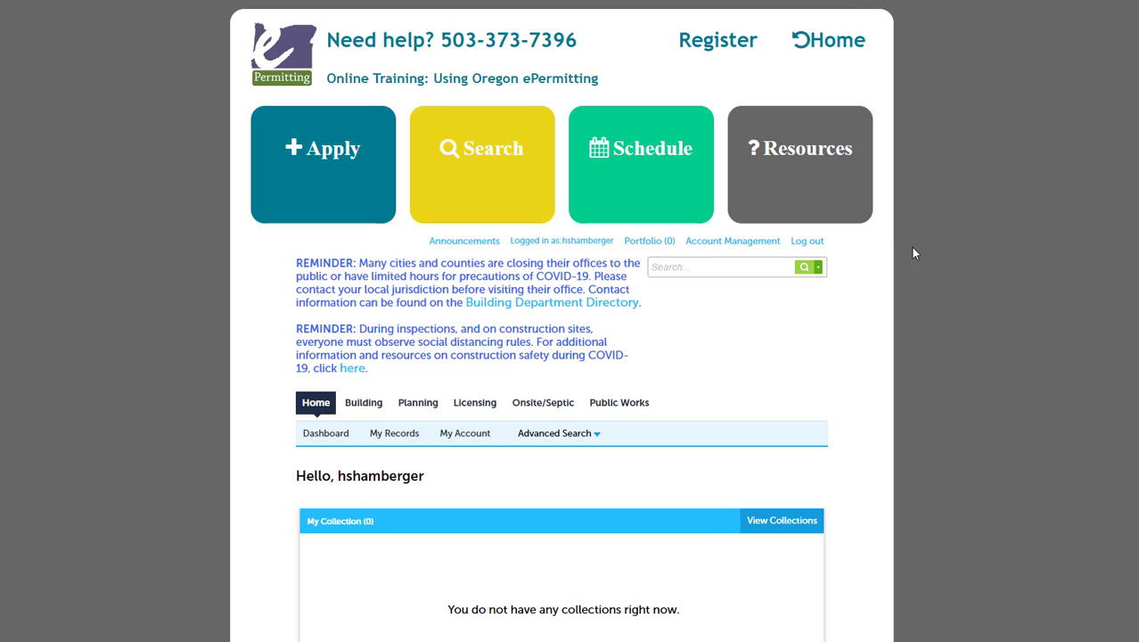
left_click(725, 249)
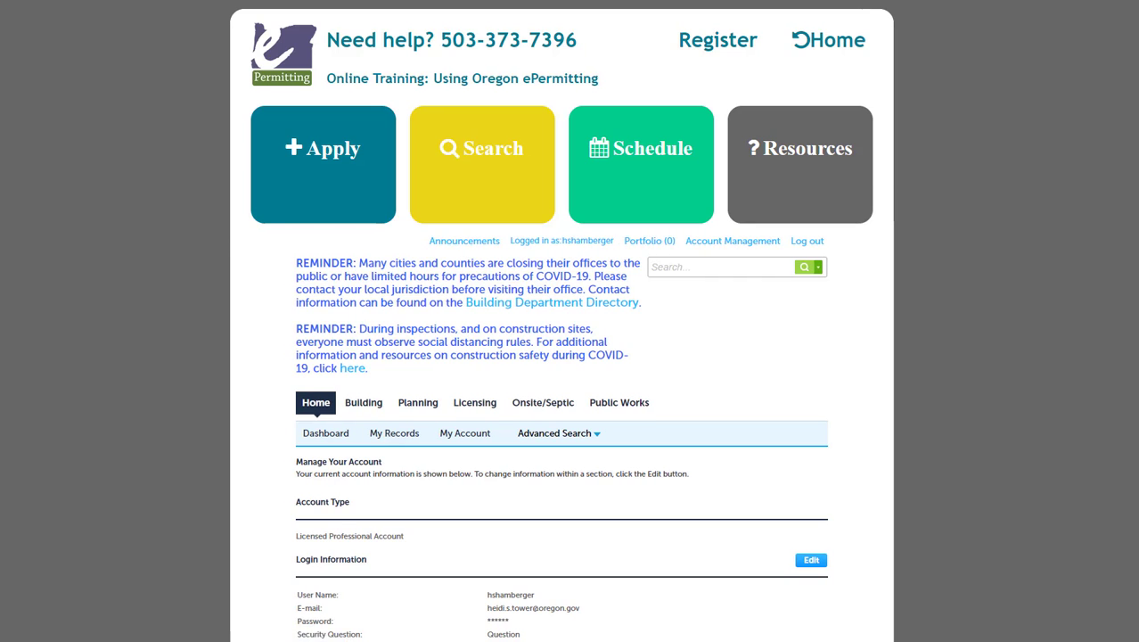
- Add a DEQ Installer/Maintenance Provider license to the account and enter its license number
scroll(562, 321, "down", 6)
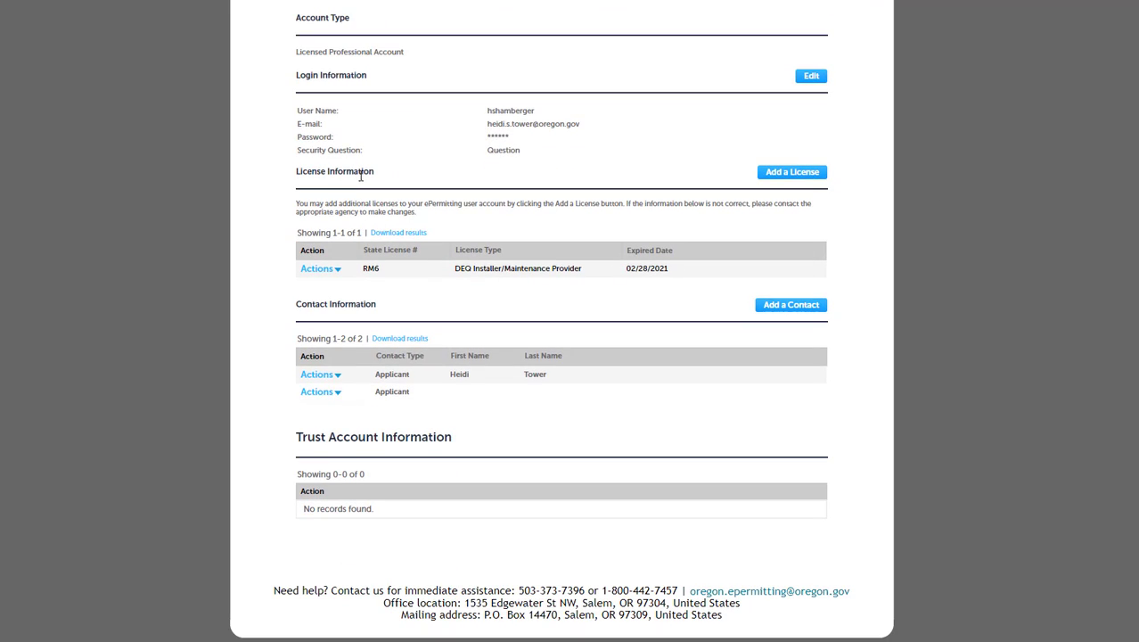
left_click(785, 178)
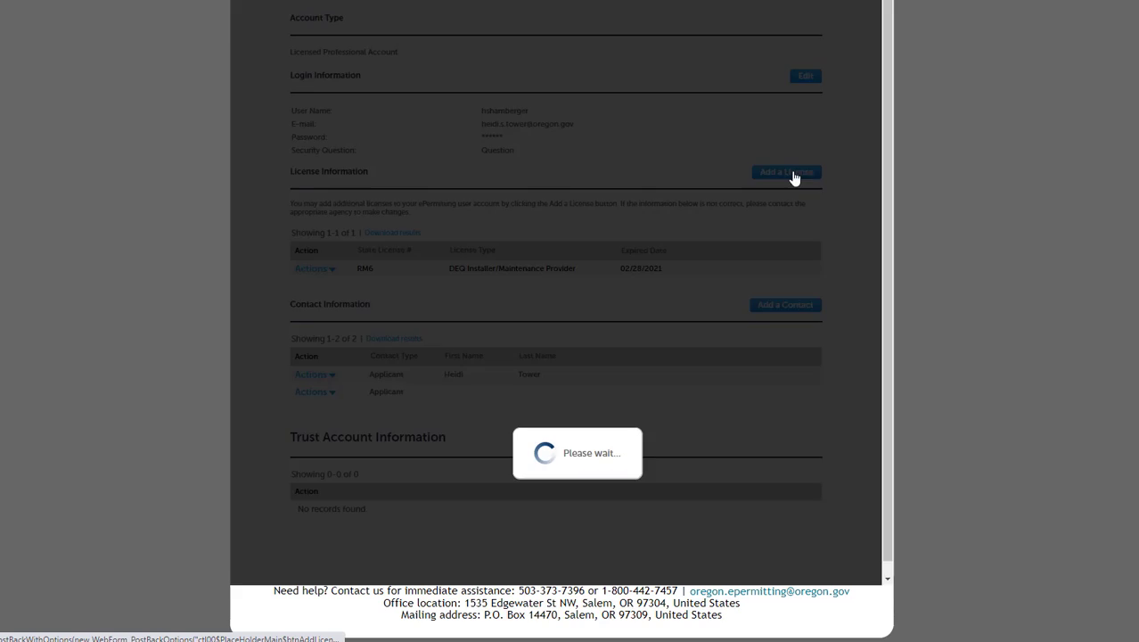
scroll(1043, 263, "down", 4)
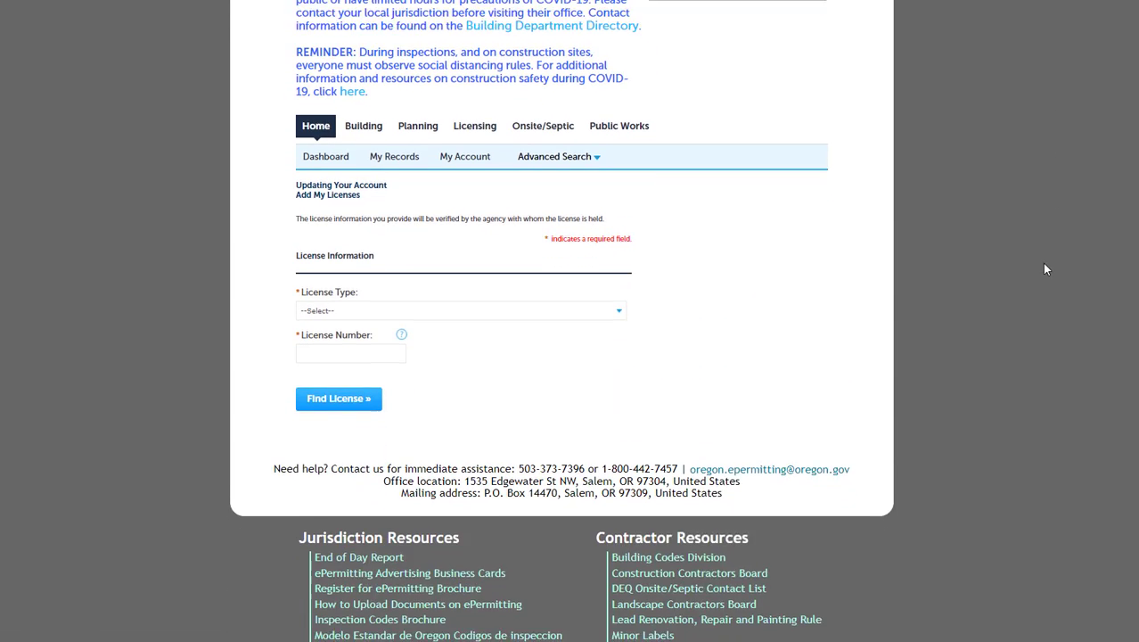
left_click(519, 251)
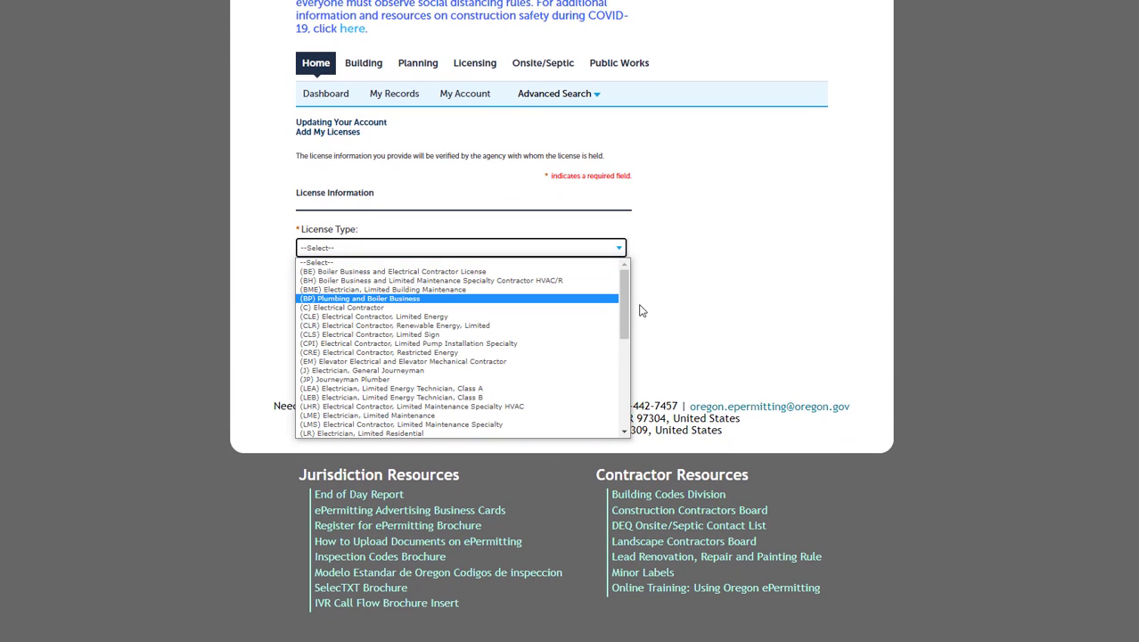
left_click_drag(626, 302, 630, 396)
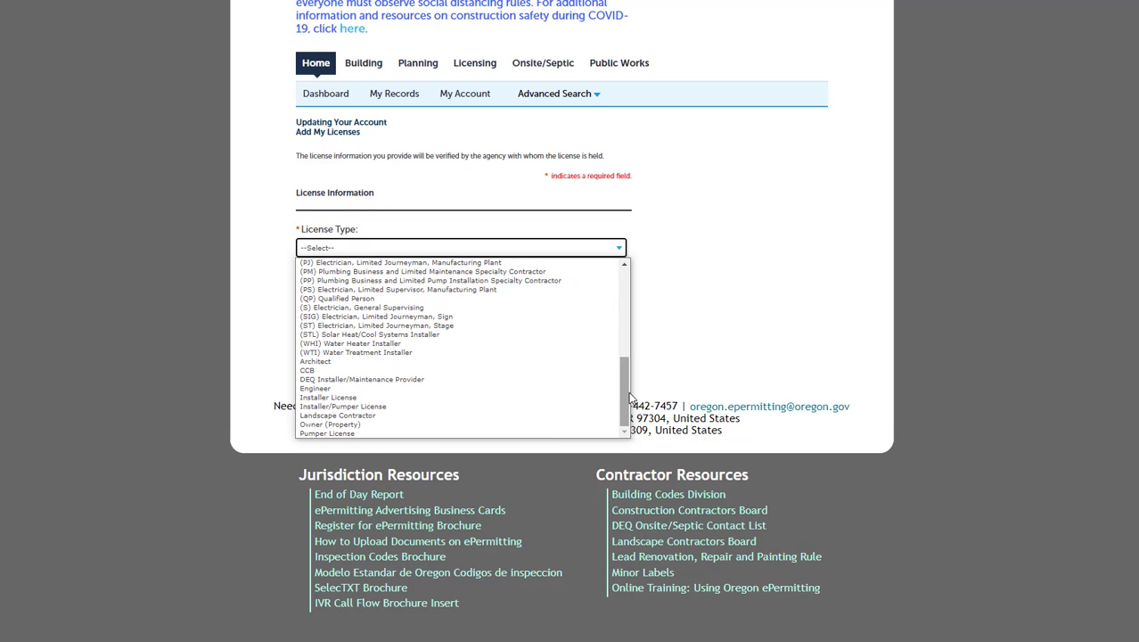
left_click(358, 381)
left_click(357, 292)
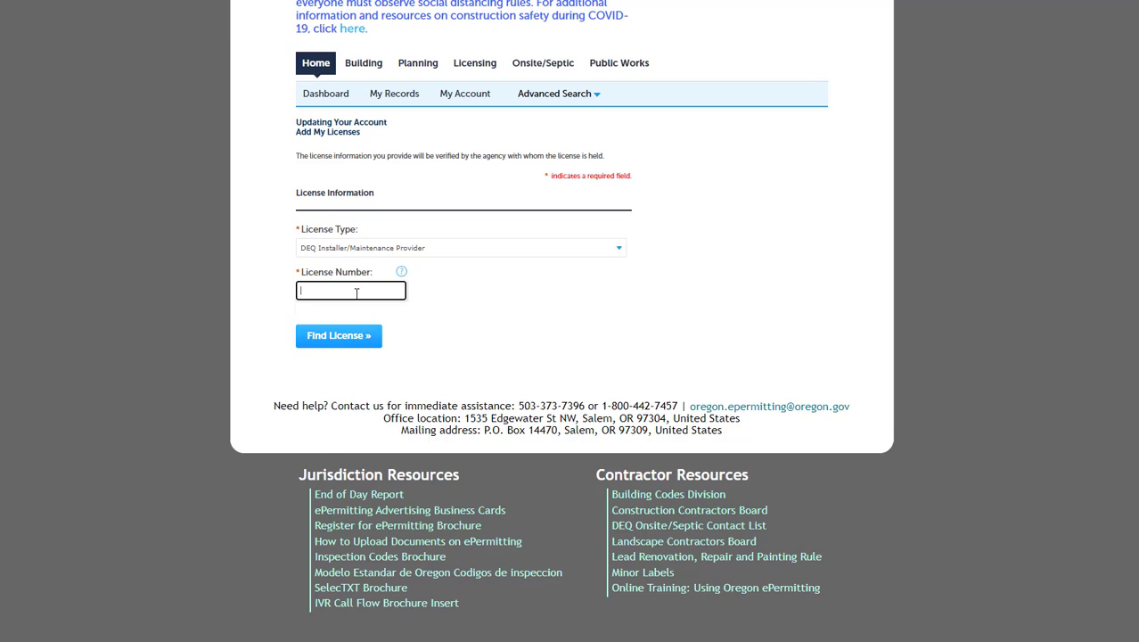
type("Rm")
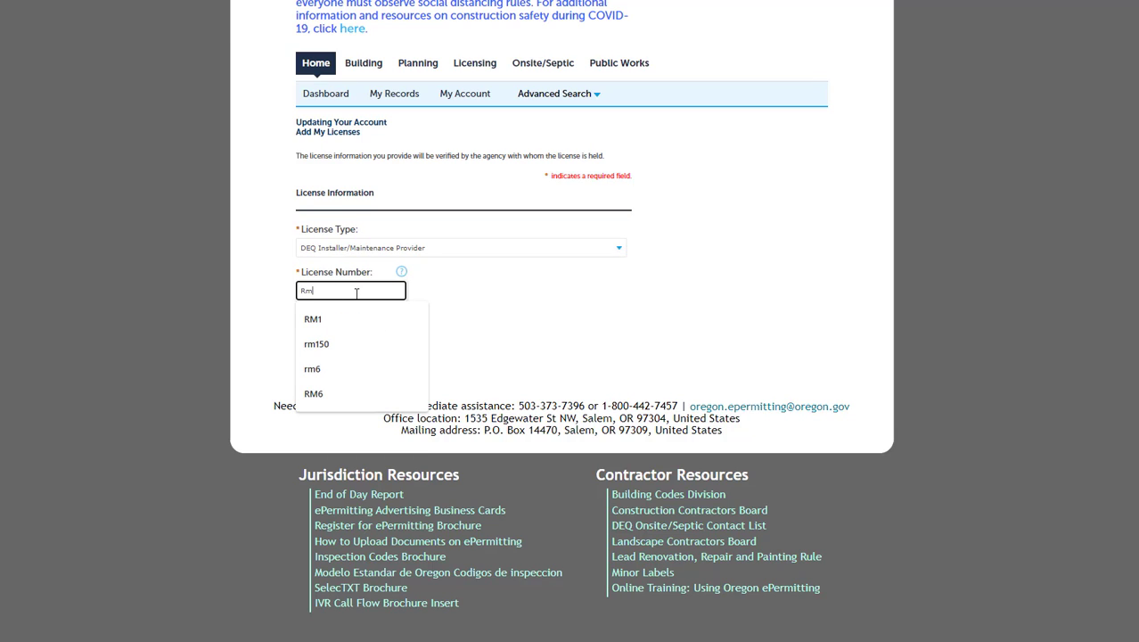
type("M1")
left_click(487, 290)
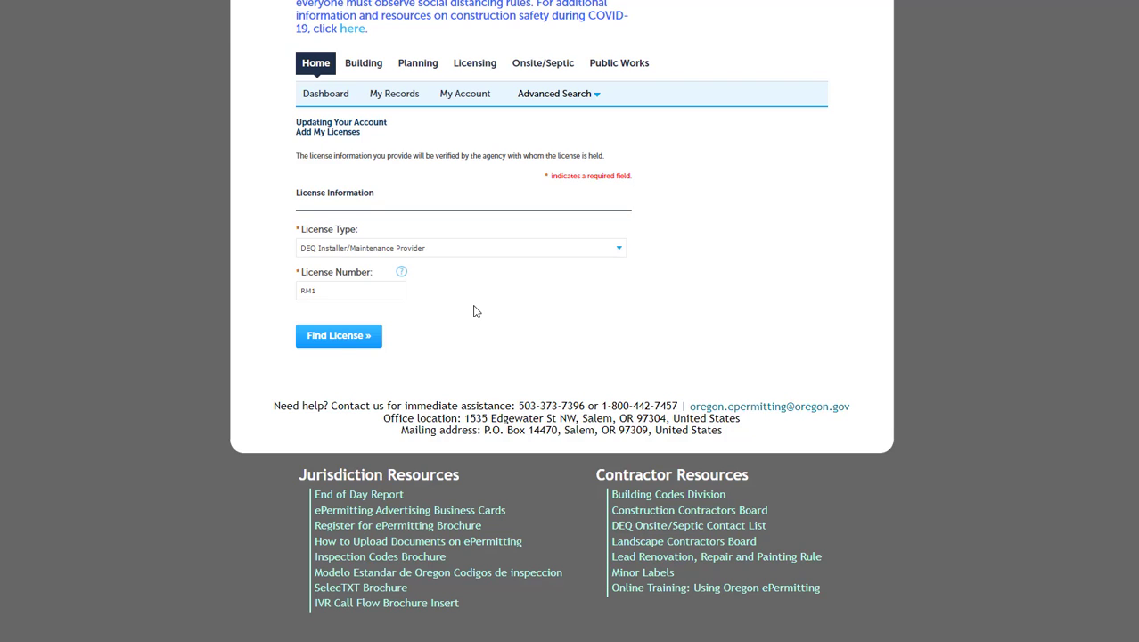
- Look up the license, check the DEQ Installer/Maintenance Provider match, and return to the dashboard
left_click(339, 343)
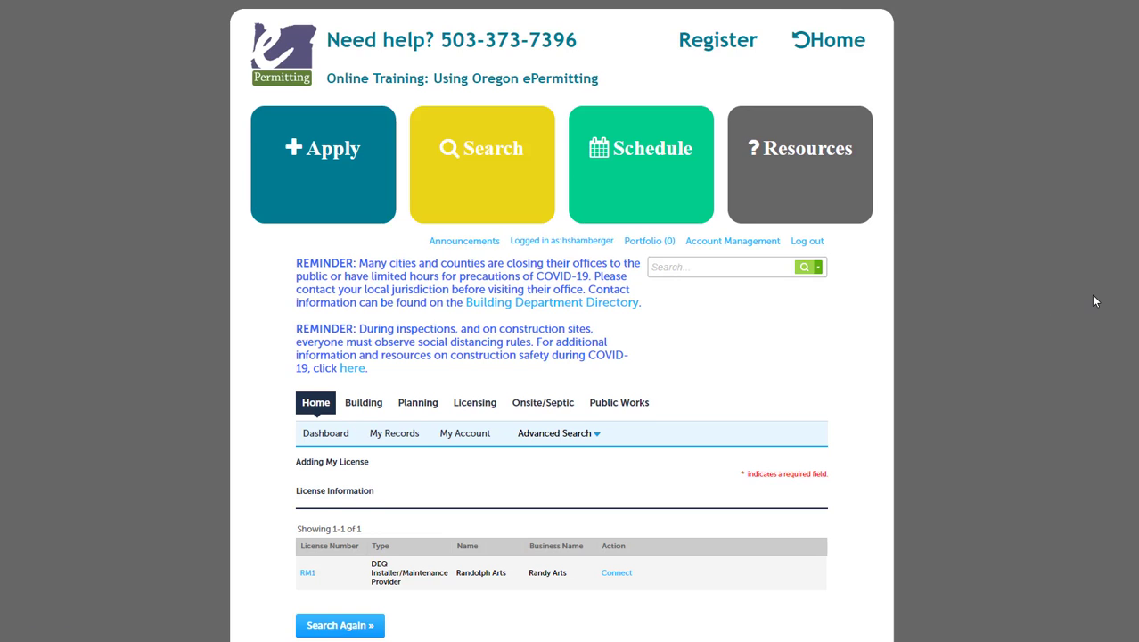
scroll(1095, 300, "down", 2)
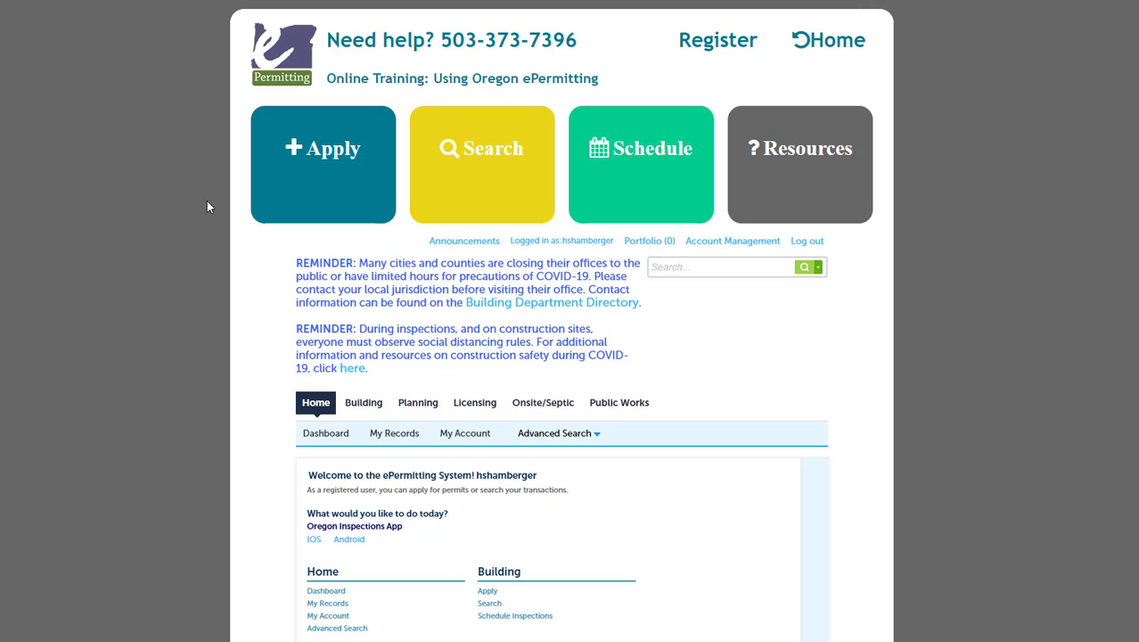
mouse_move(322, 187)
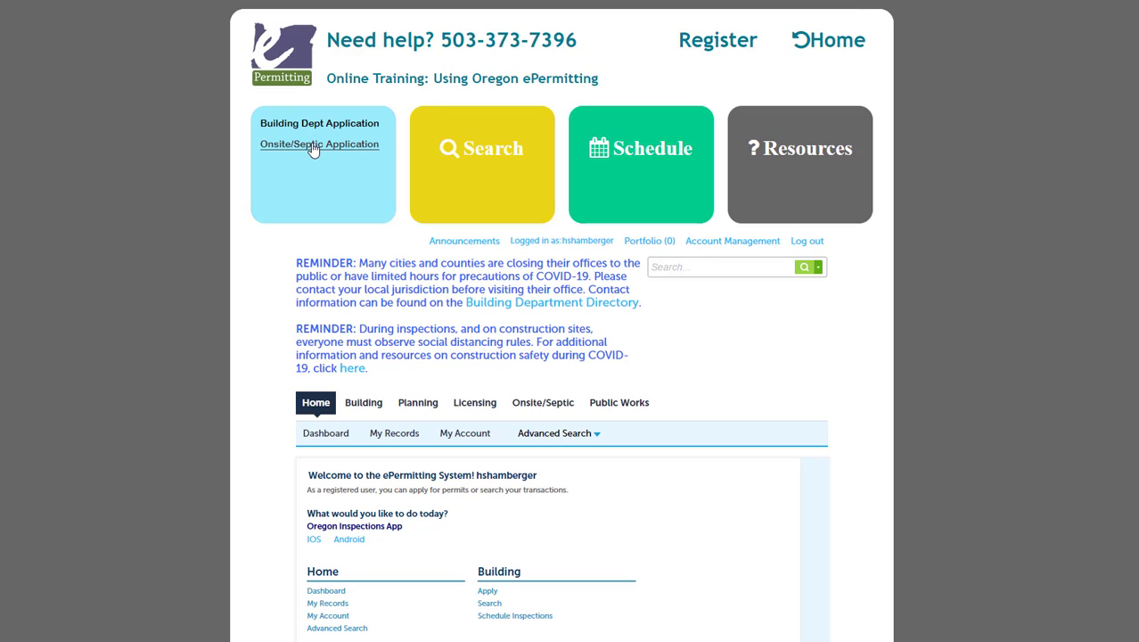
- Start an Onsite/Septic application and accept its terms
left_click(309, 145)
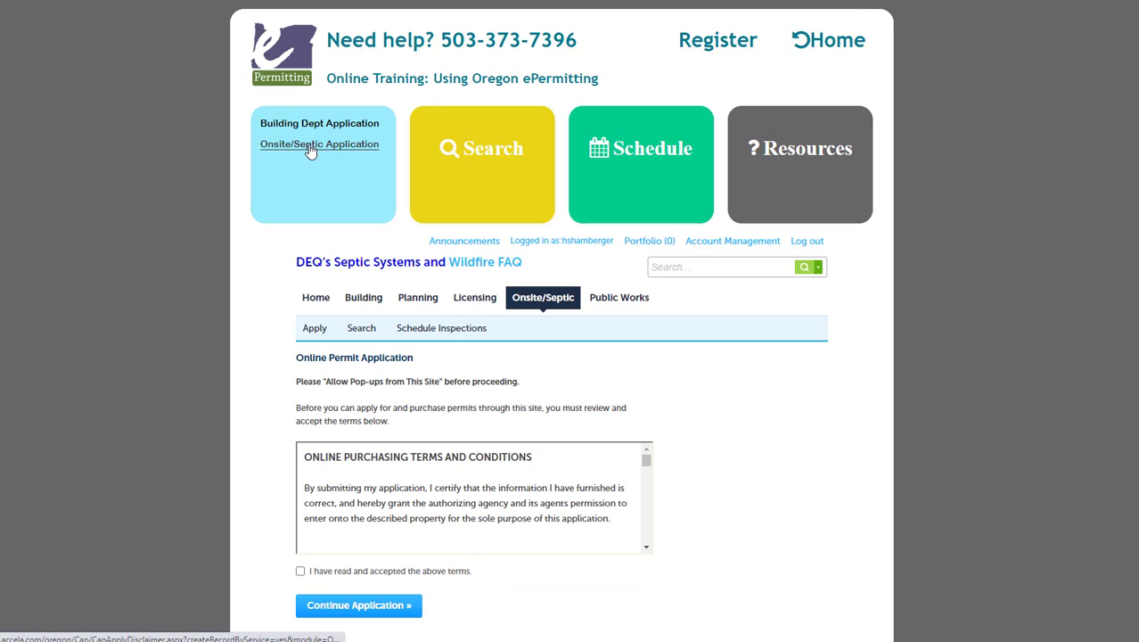
scroll(102, 267, "down", 1)
scroll(102, 272, "down", 1)
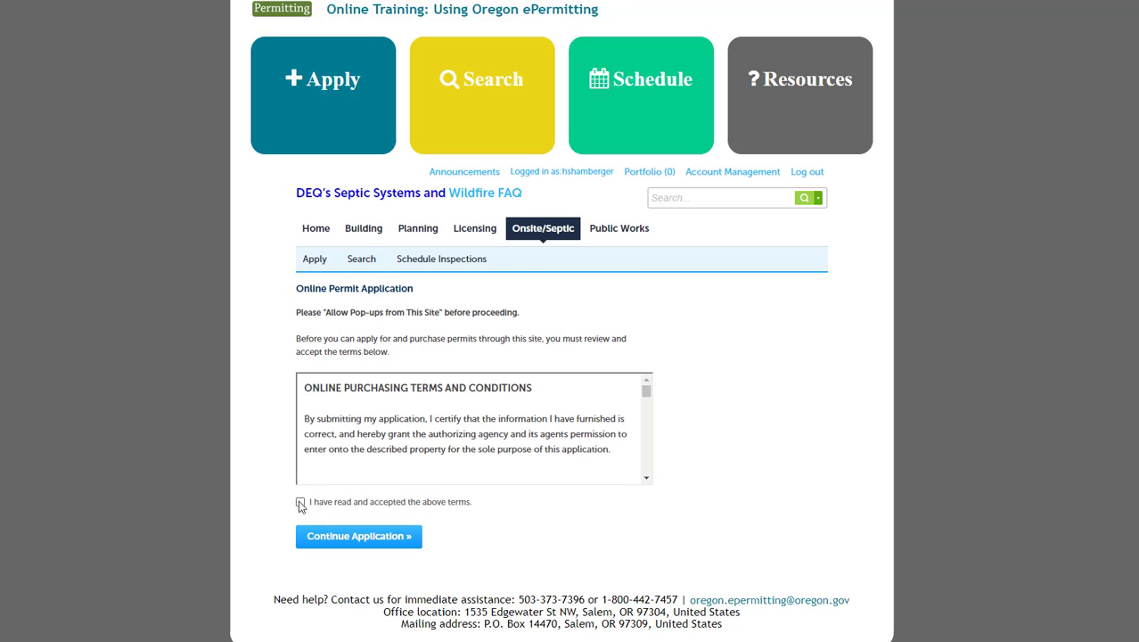
left_click(301, 502)
left_click(385, 539)
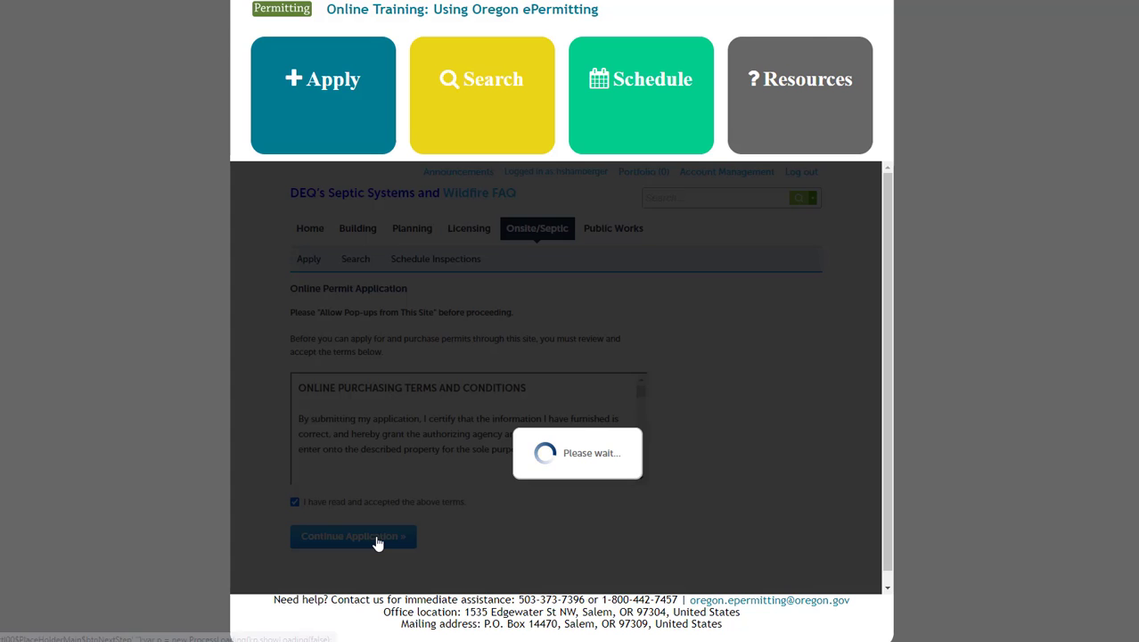
- Select Baker County Onsite and choose Annual Inspection Report as the record type
scroll(121, 406, "down", 3)
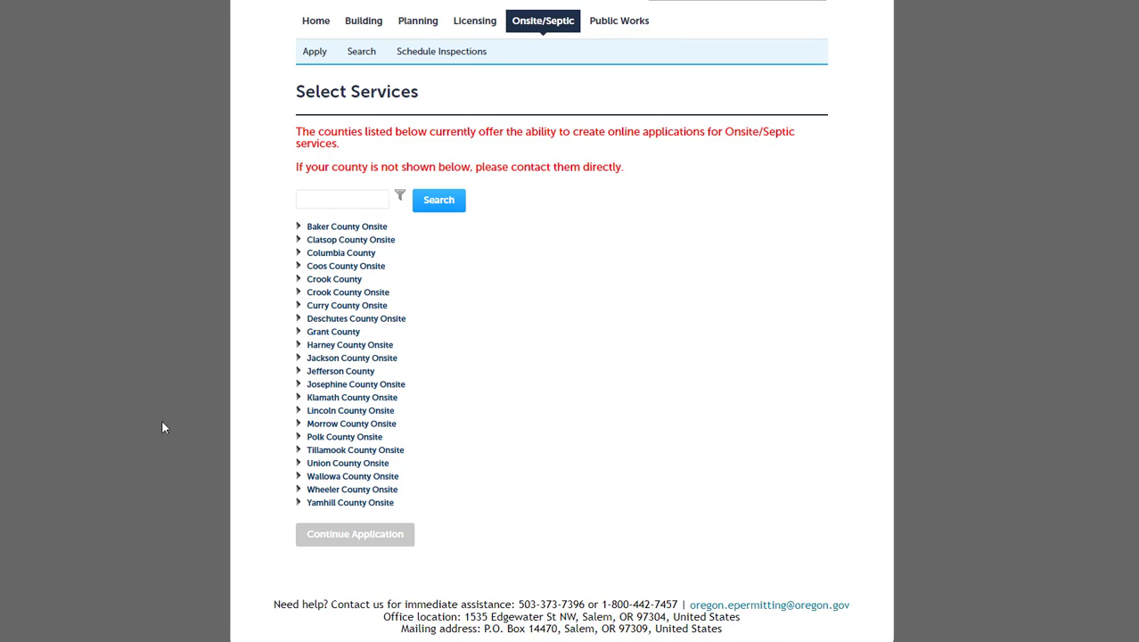
left_click(299, 228)
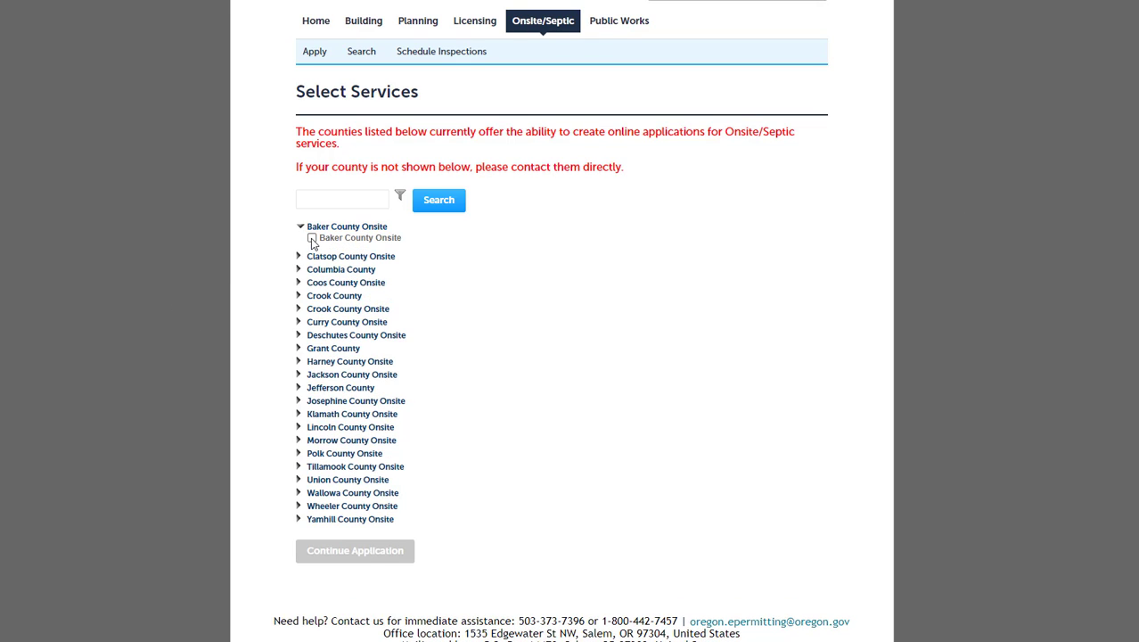
left_click(312, 239)
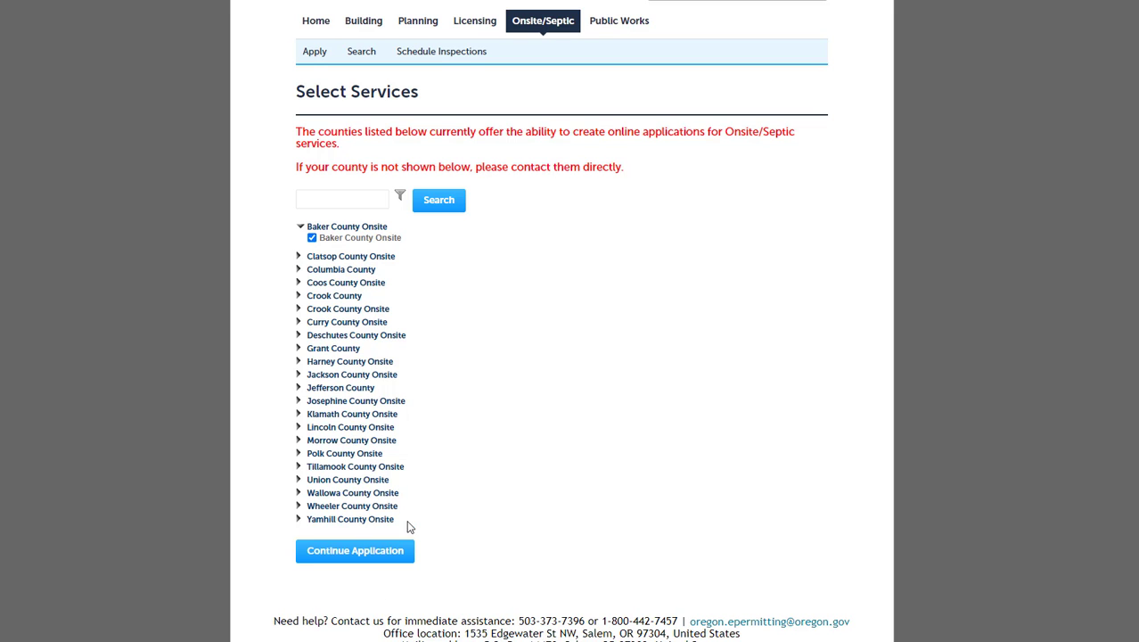
left_click(357, 553)
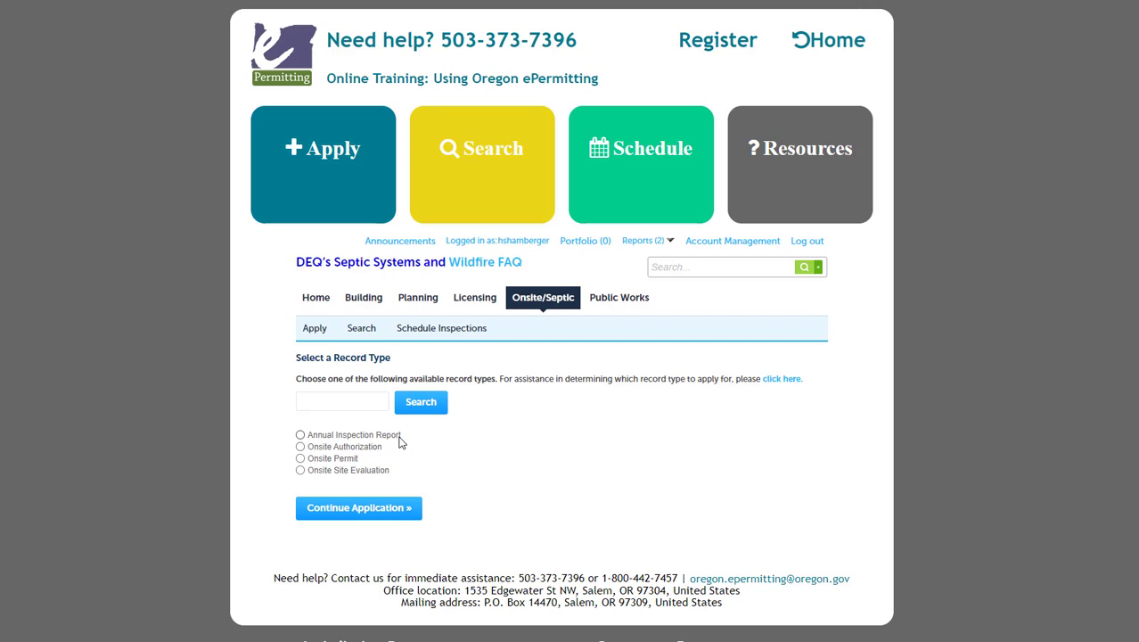
left_click(399, 441)
- Continue the Annual Inspection Report application to the General Info master record search
left_click(359, 510)
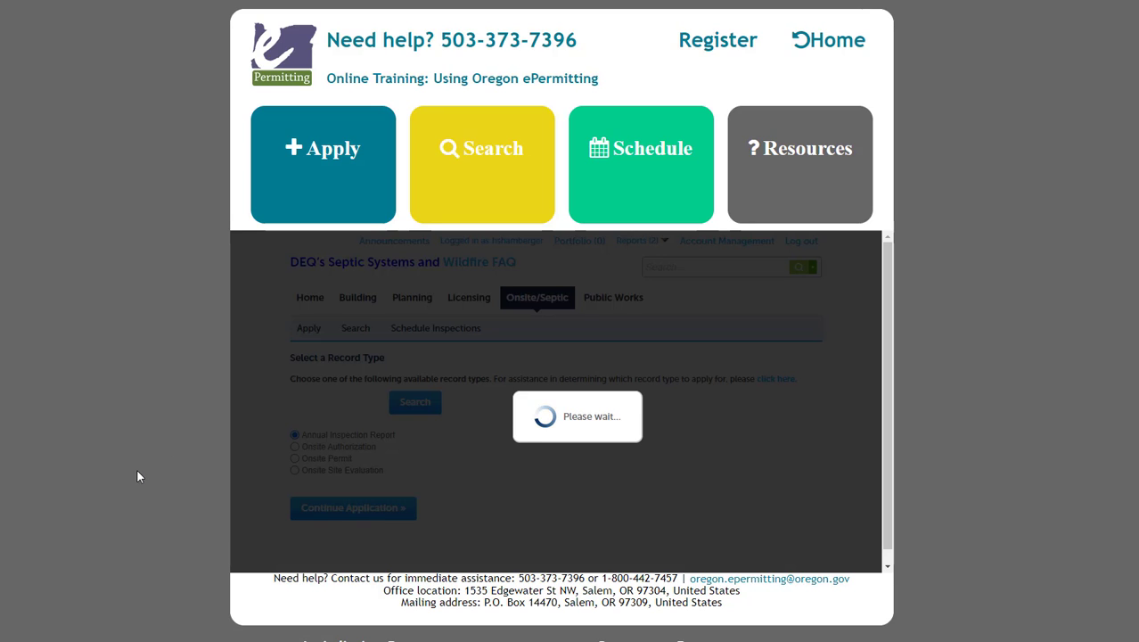
scroll(91, 470, "down", 3)
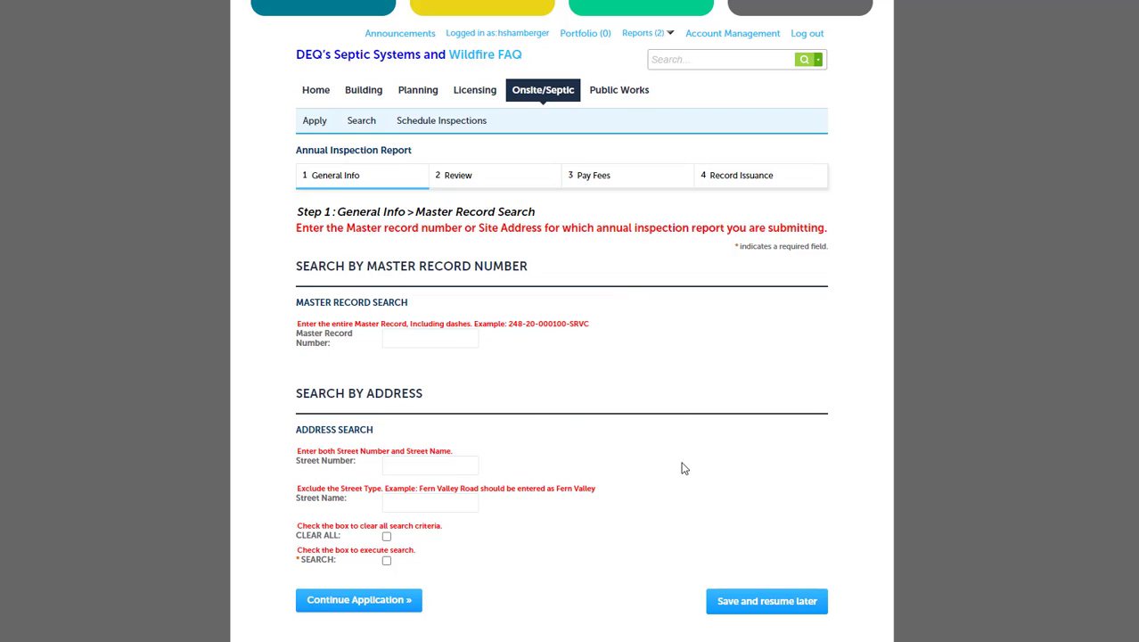
- Search master records by the site's street number and street name to find the ATTs record
left_click(465, 468)
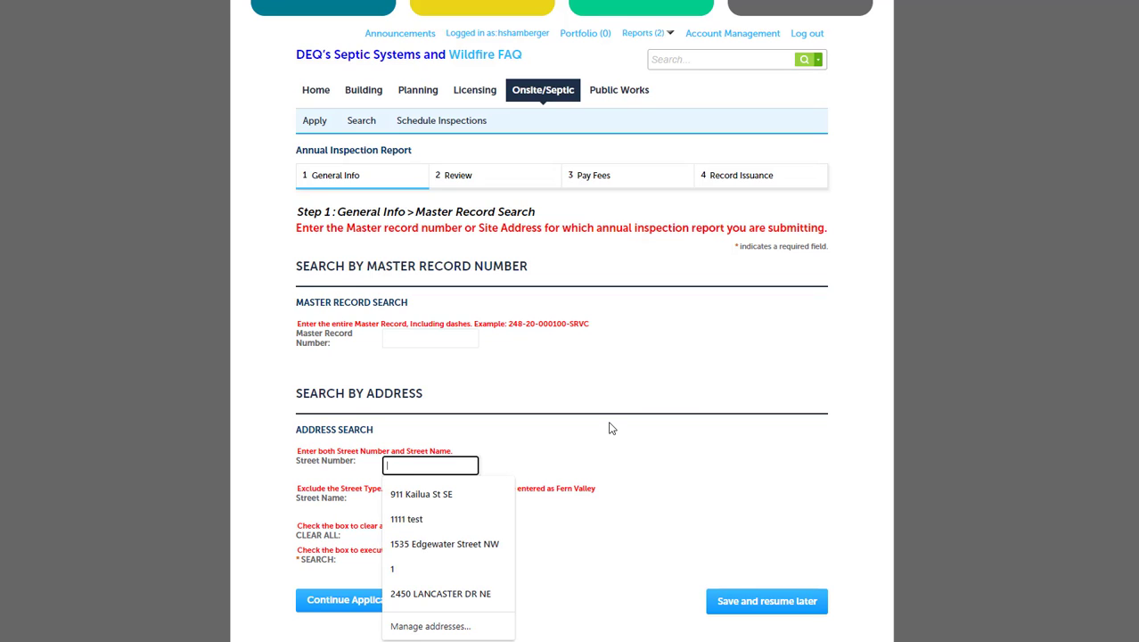
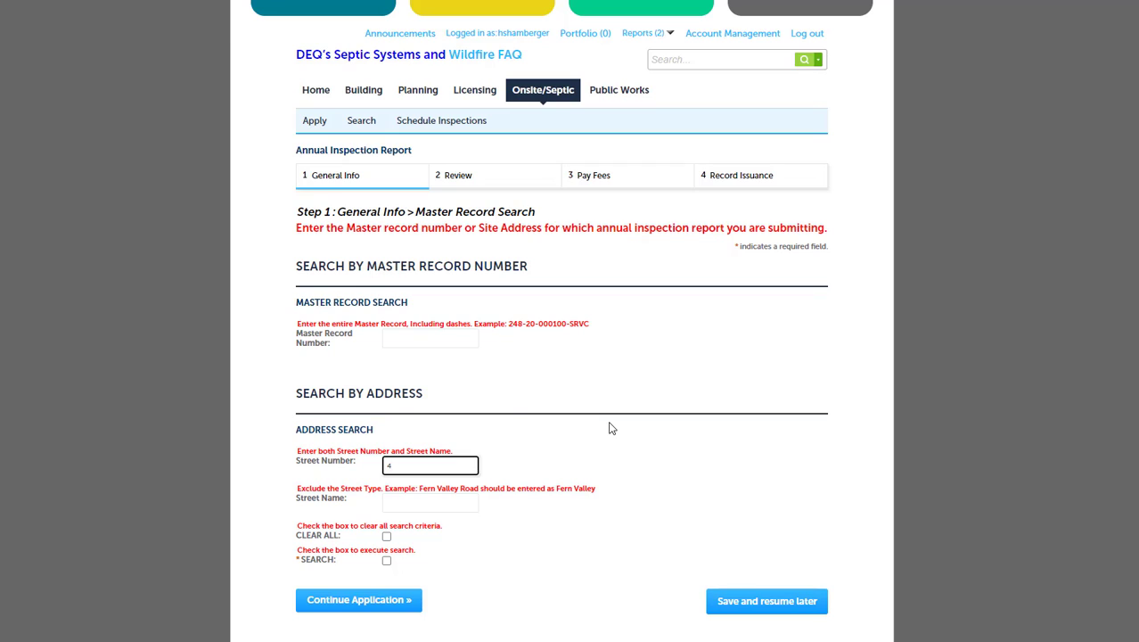
key("Tab")
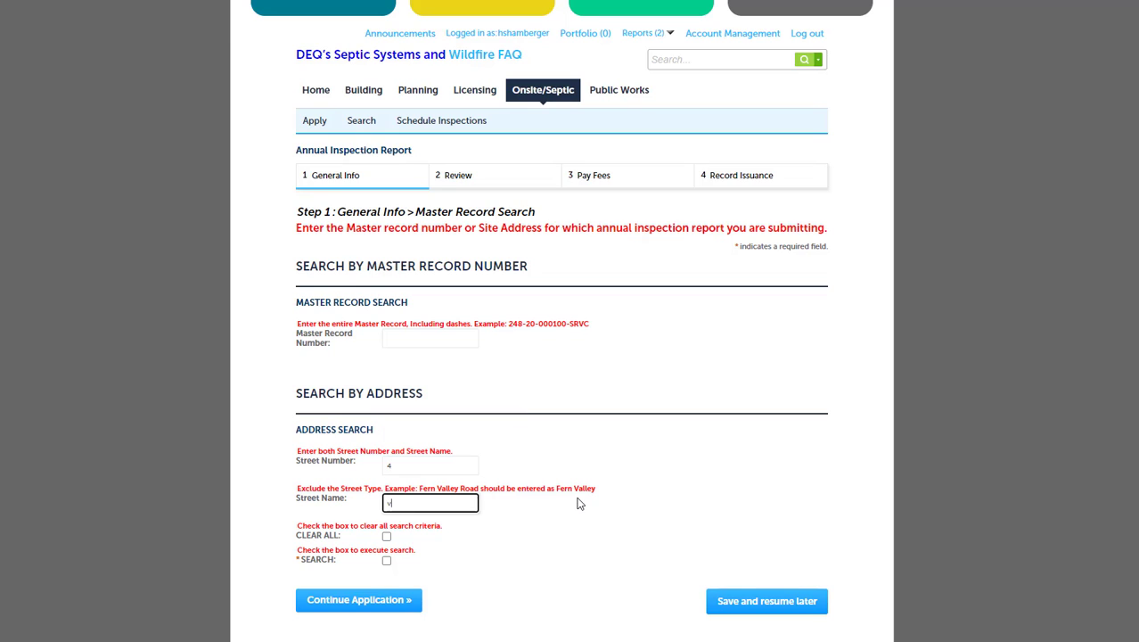
left_click(387, 561)
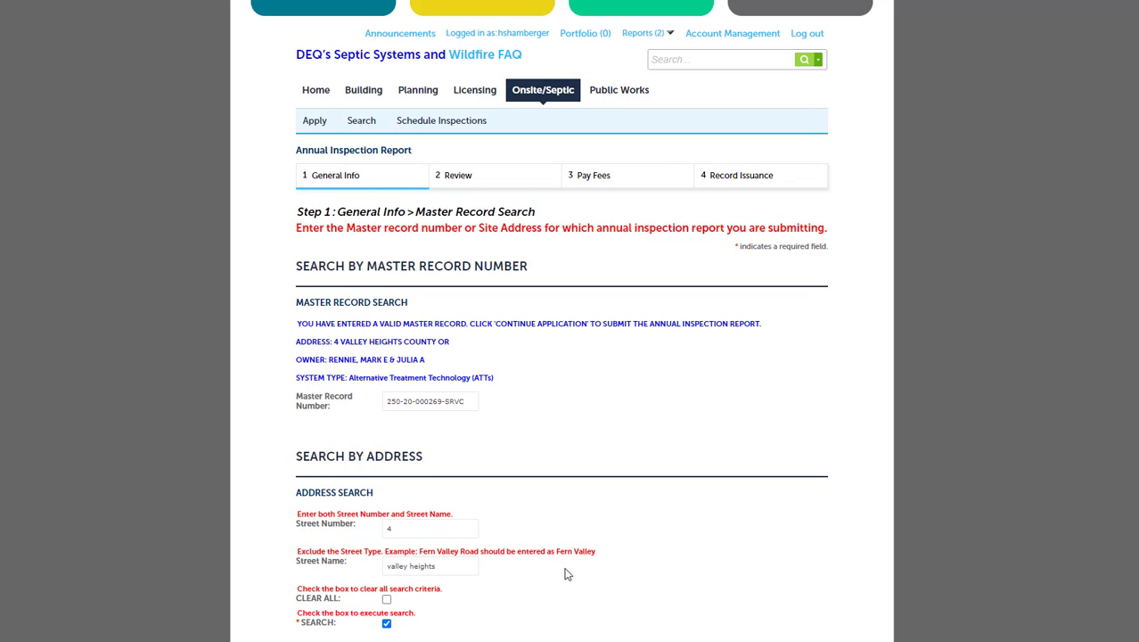
scroll(567, 574, "down", 3)
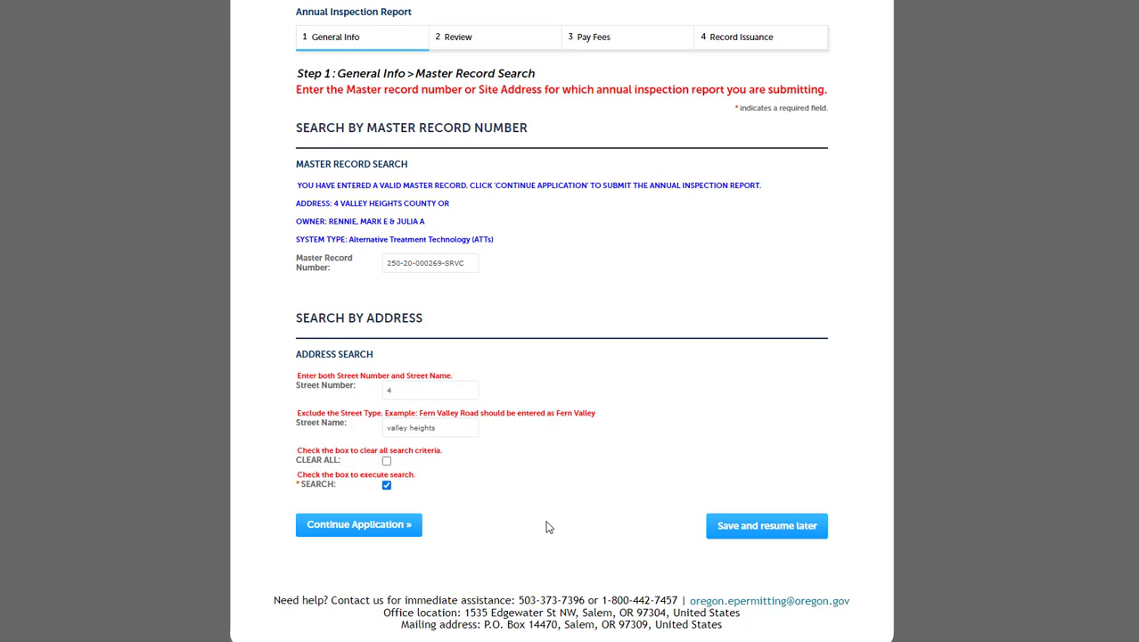
- On the People step, replace the primary contact's home phone number and save the contact
left_click(347, 526)
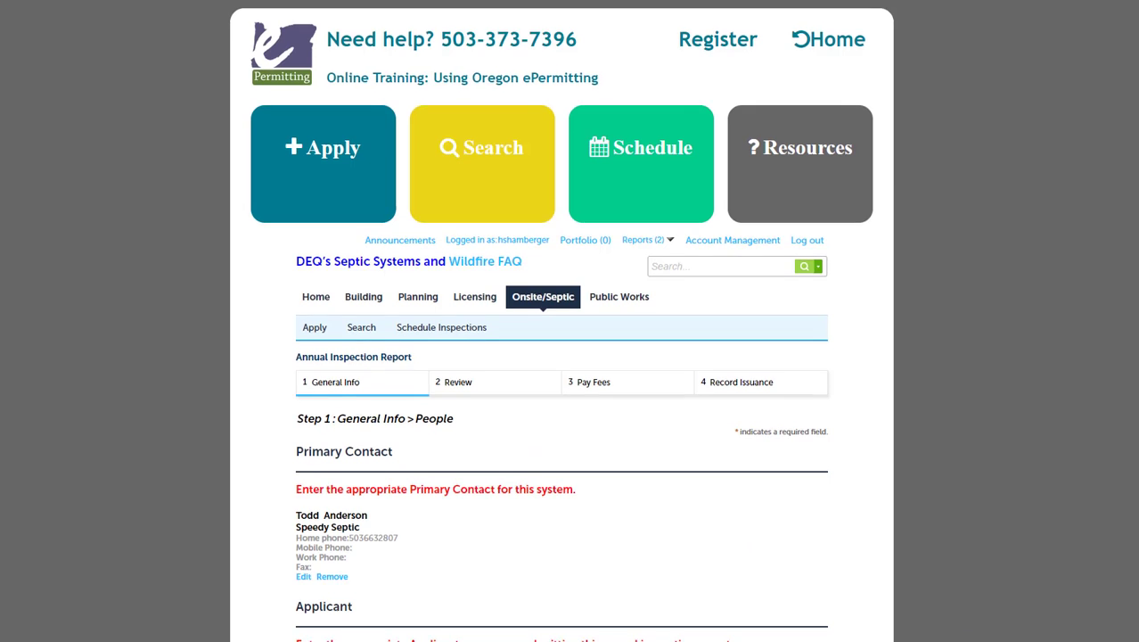
scroll(562, 356, "down", 5)
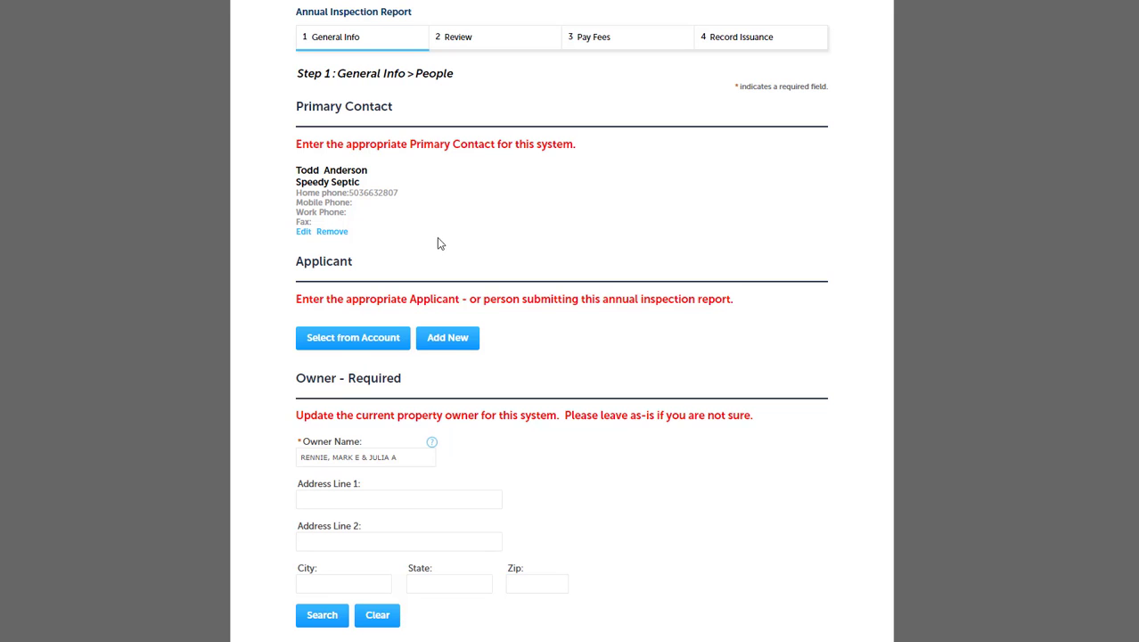
left_click(303, 230)
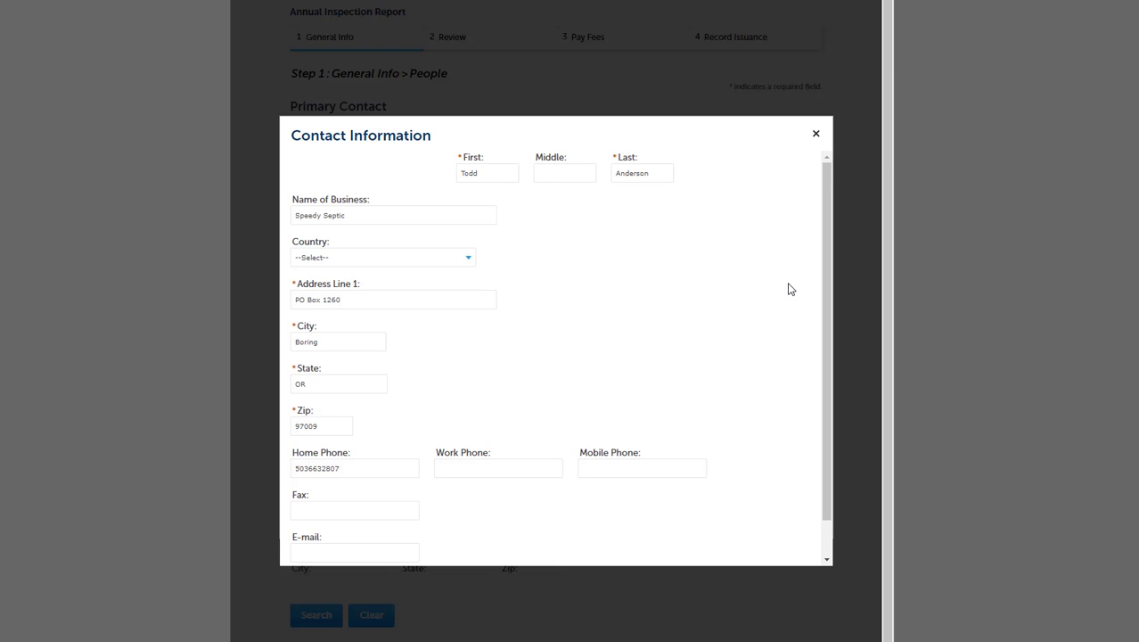
scroll(788, 288, "down", 1)
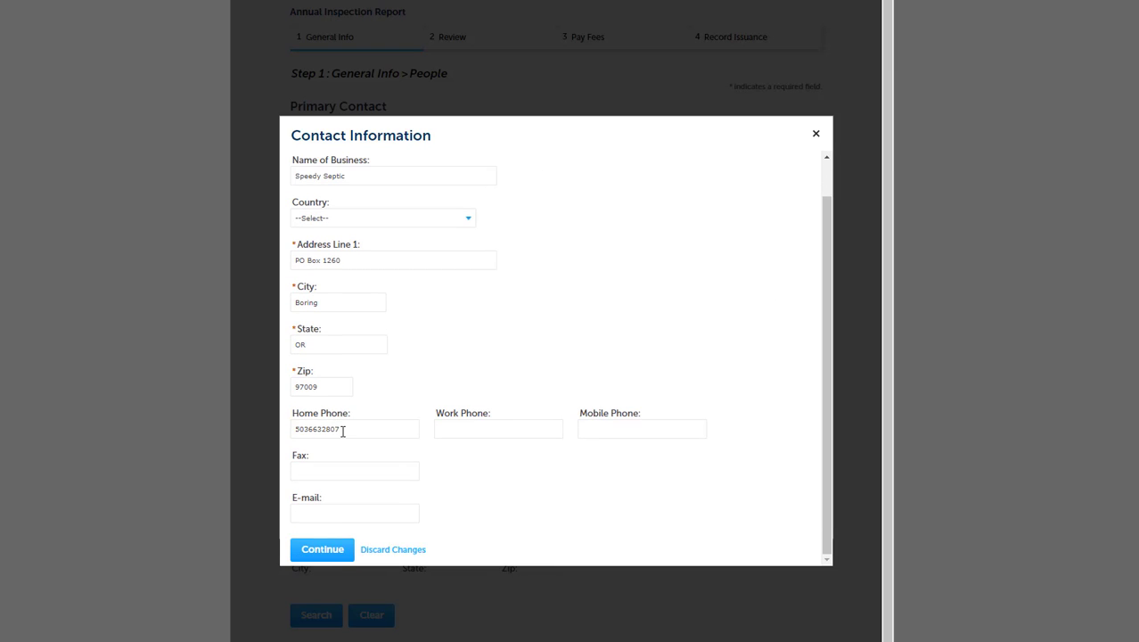
left_click_drag(346, 429, 233, 428)
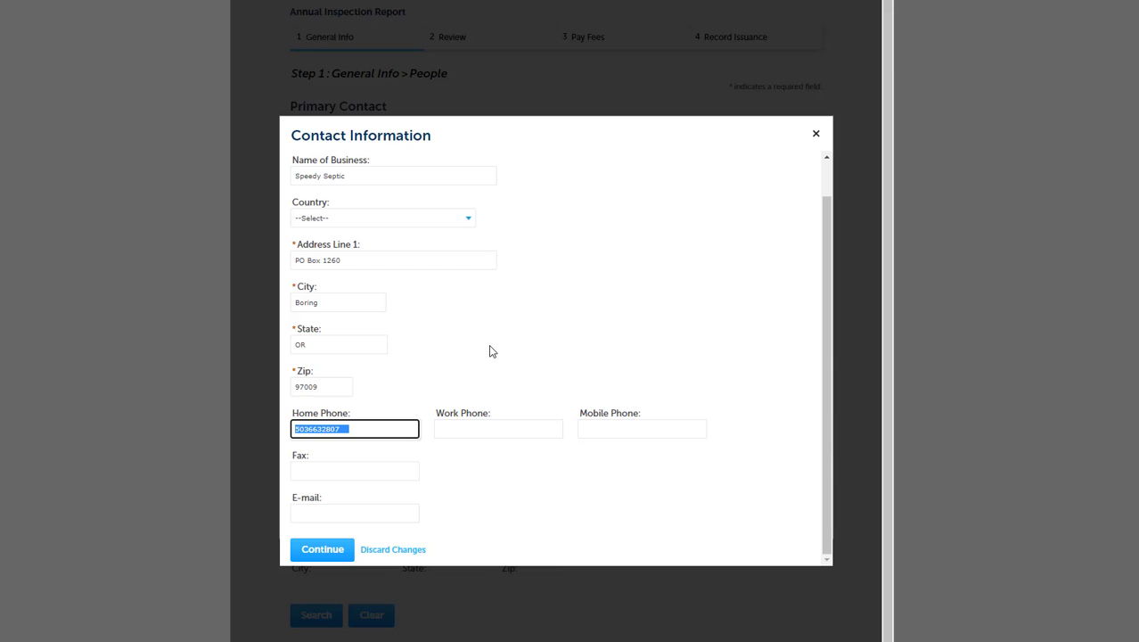
type("5031111111")
left_click(611, 326)
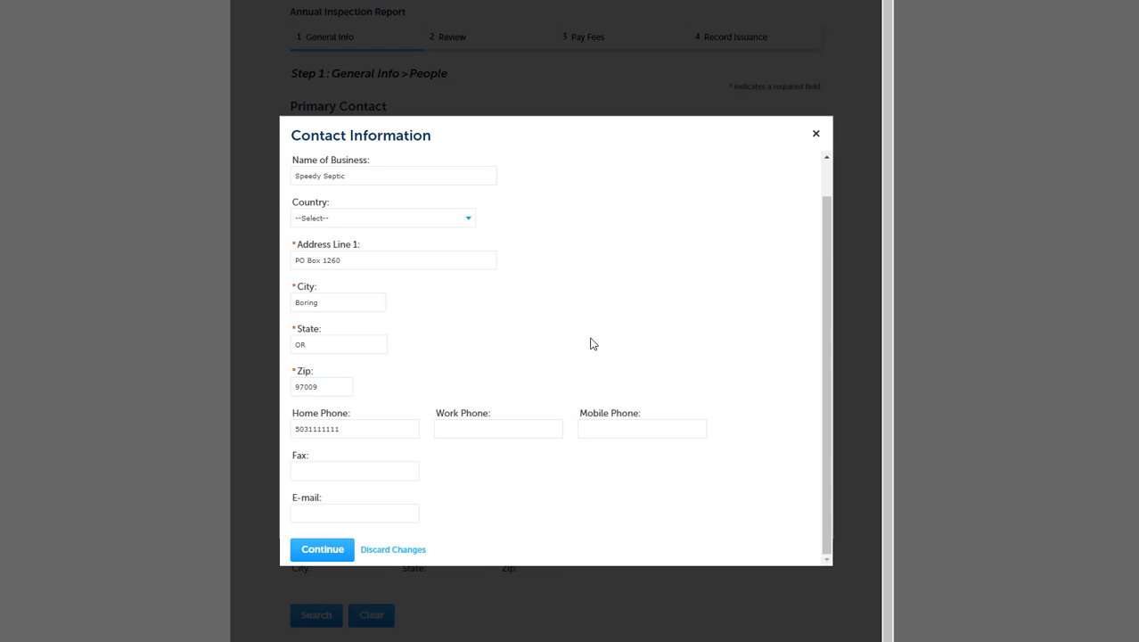
scroll(591, 343, "up", 1)
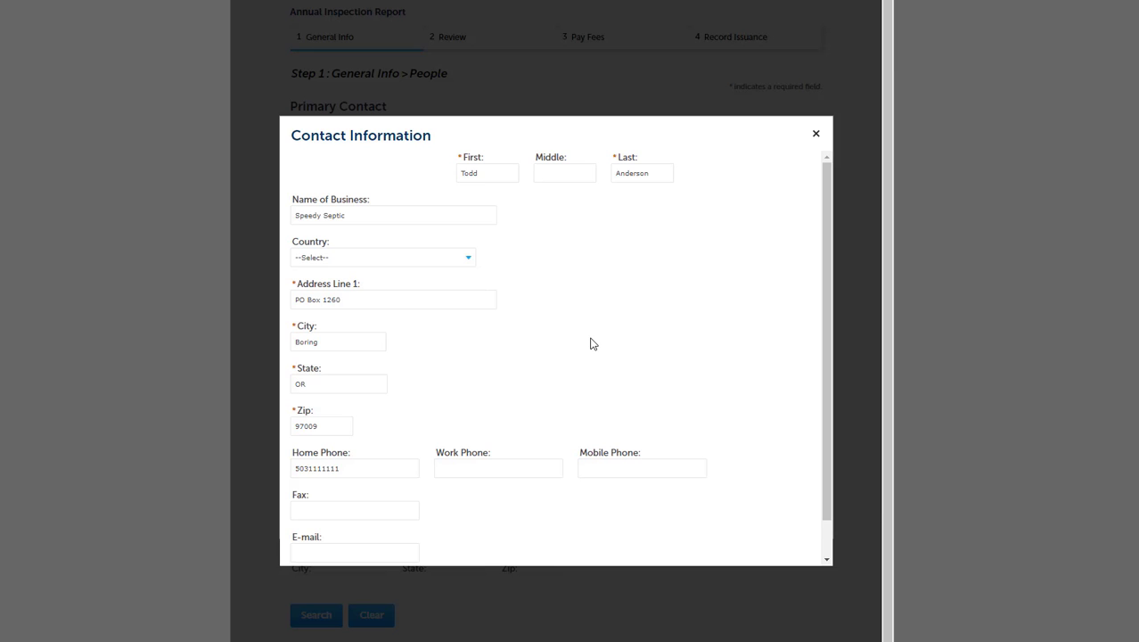
scroll(766, 369, "down", 1)
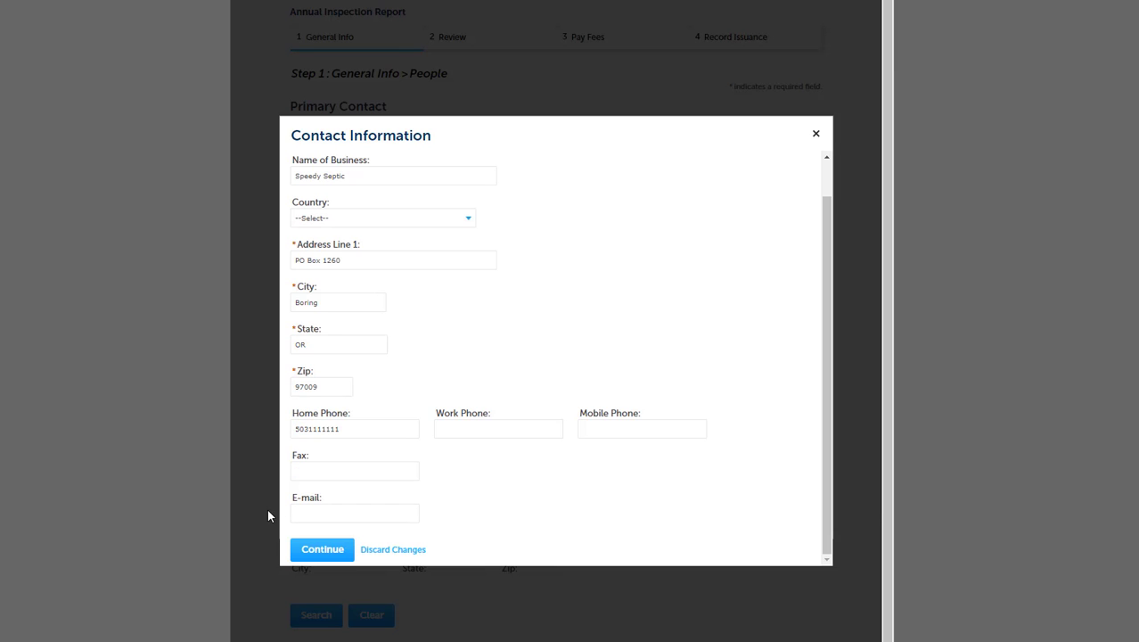
left_click(315, 550)
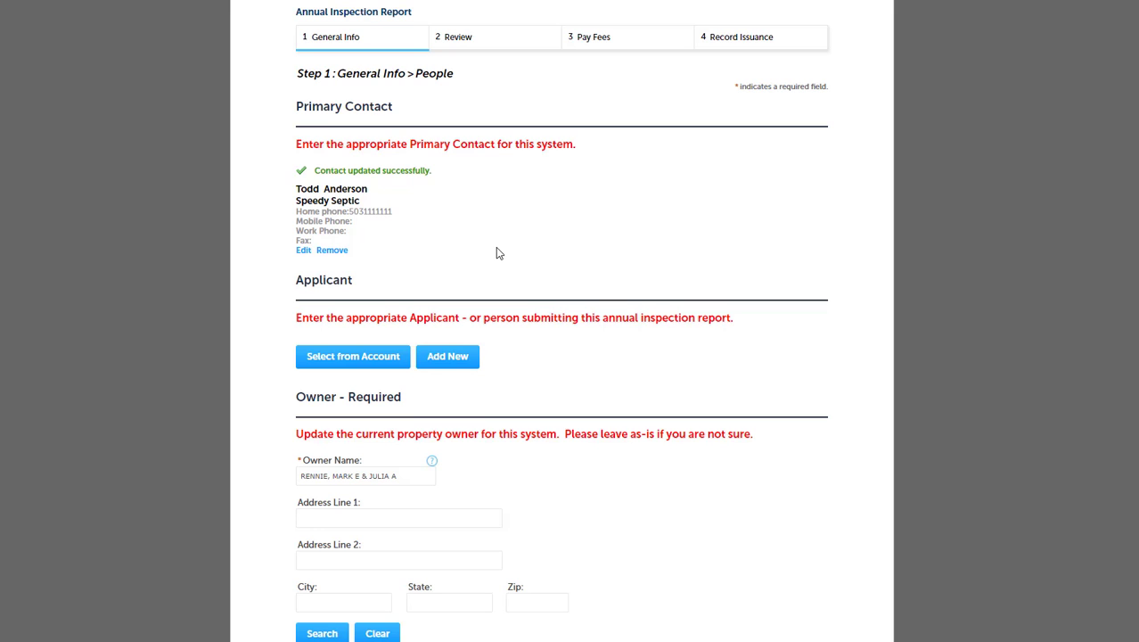
- Remove the primary contact and substitute the first associated contact from the account
left_click(332, 251)
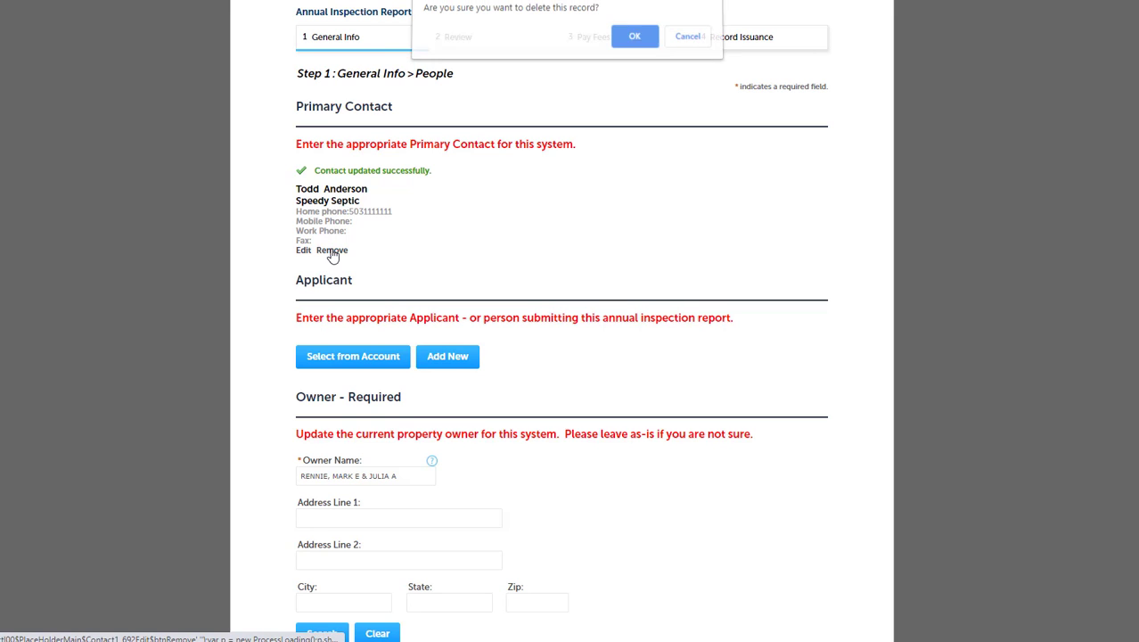
left_click(635, 41)
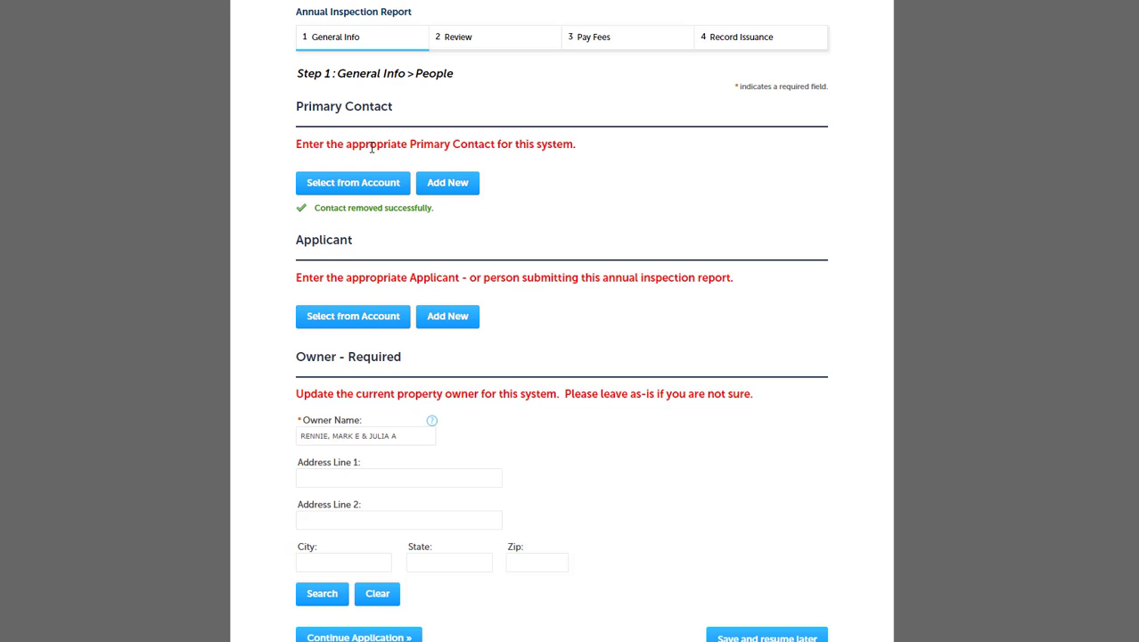
left_click(347, 190)
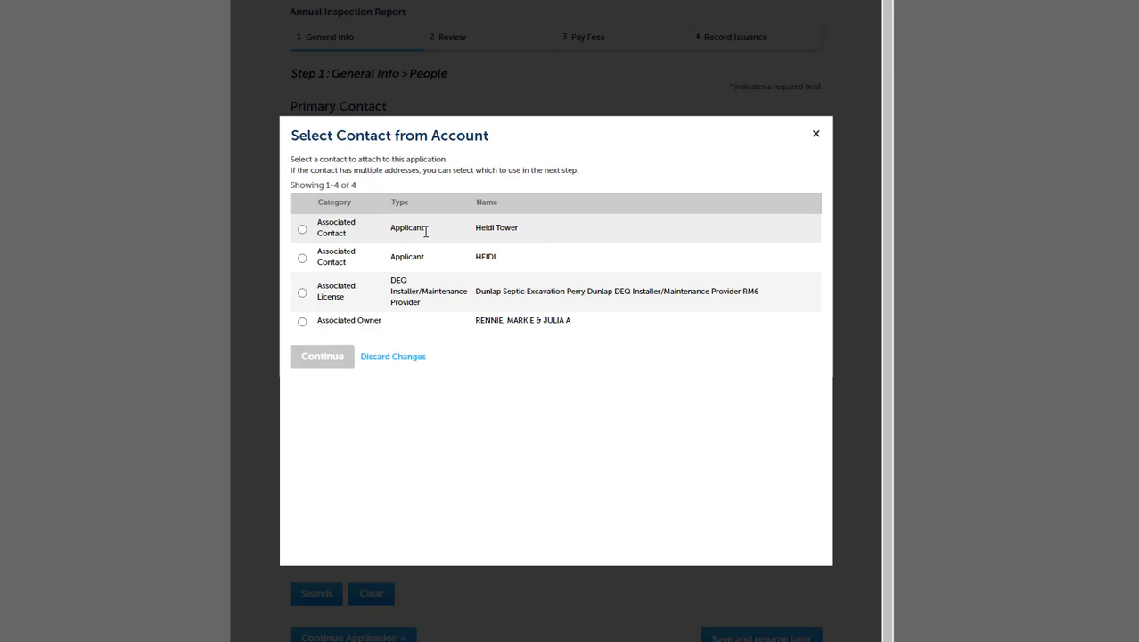
left_click(302, 230)
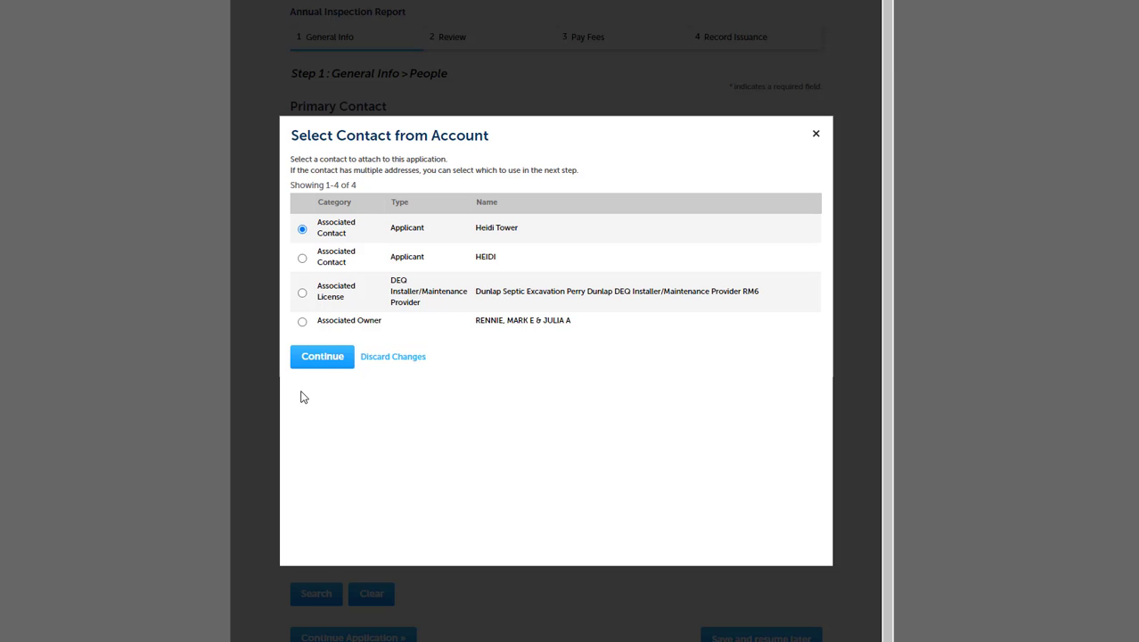
left_click(334, 357)
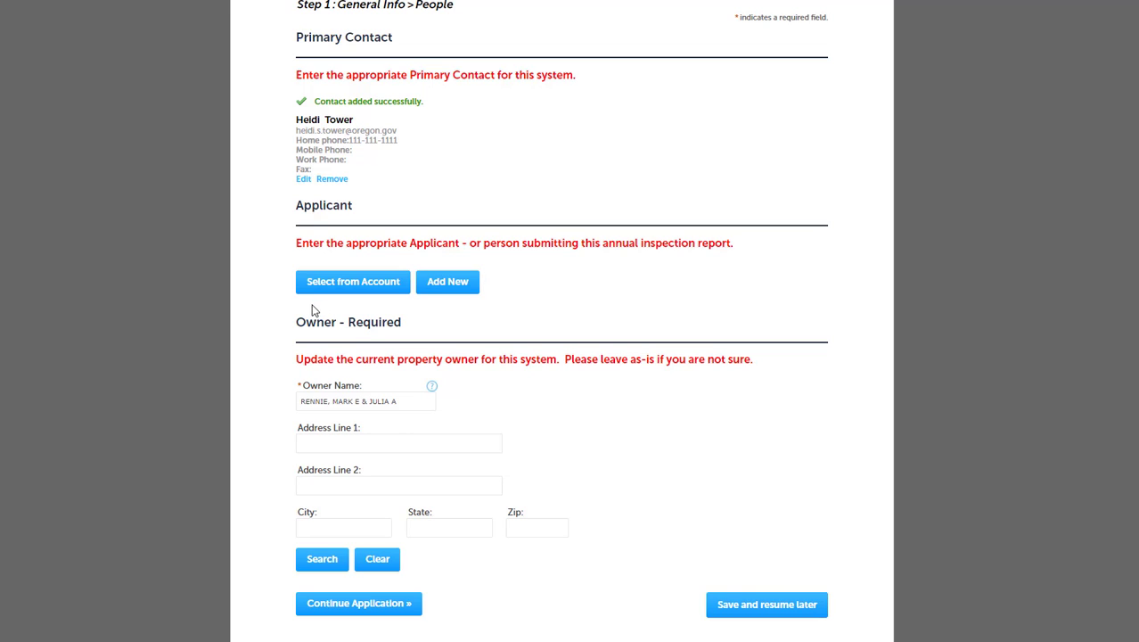
- Choose the first associated account contact as the Applicant using Select from Account
left_click(337, 287)
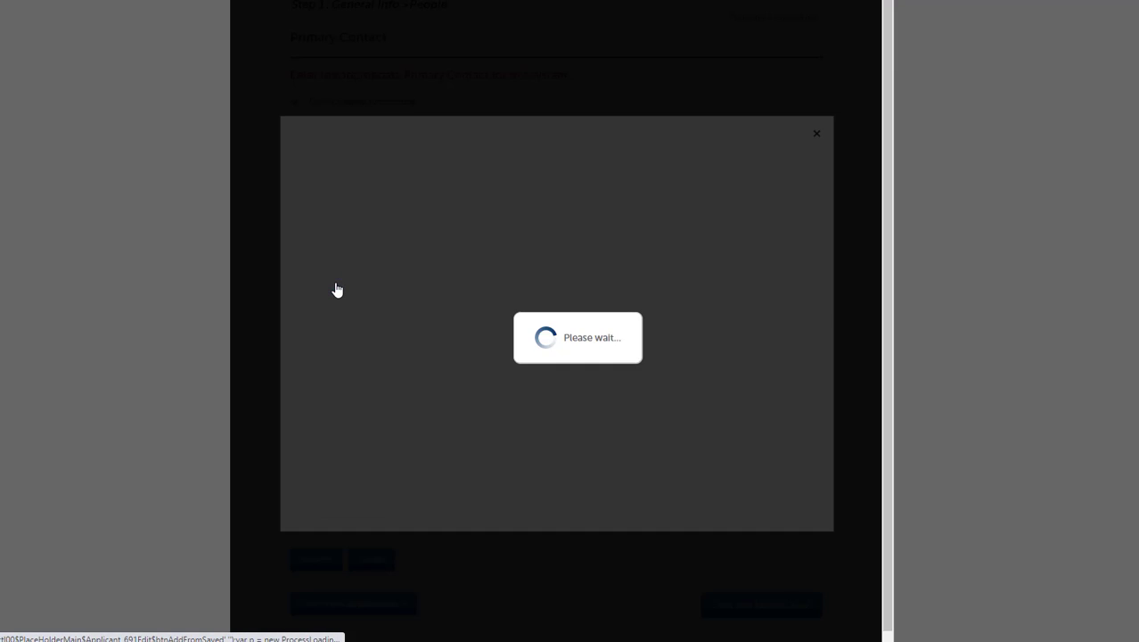
left_click(302, 229)
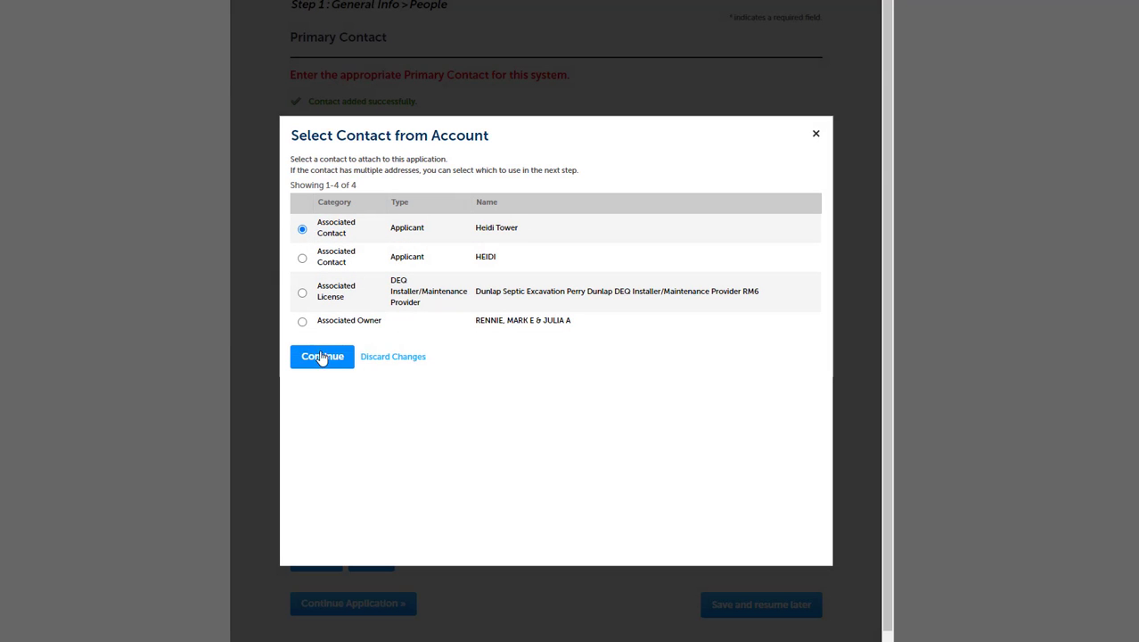
left_click(322, 356)
scroll(811, 320, "down", 2)
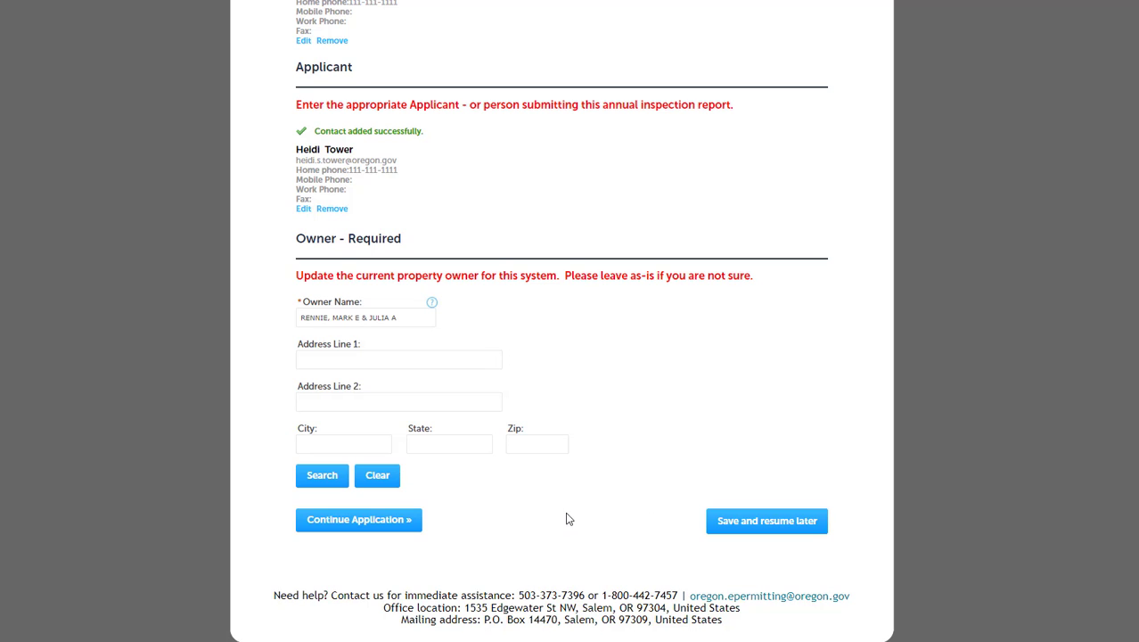
- Refill the Owner name, street address and zip code from previously saved entries
left_click(376, 477)
left_click(375, 318)
left_click(362, 344)
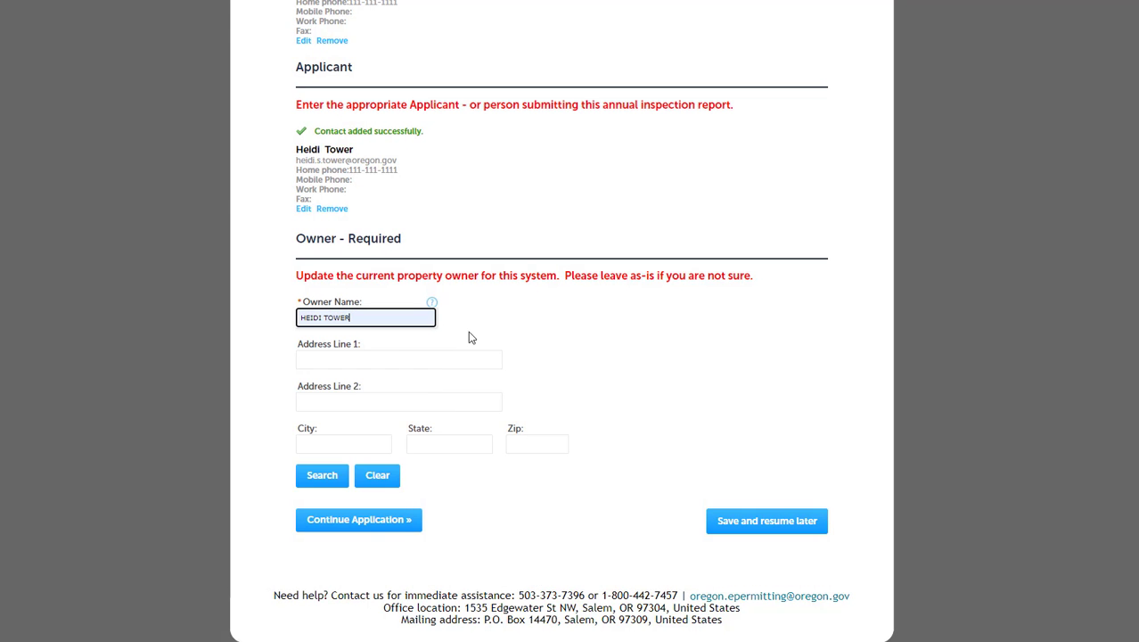
left_click(379, 360)
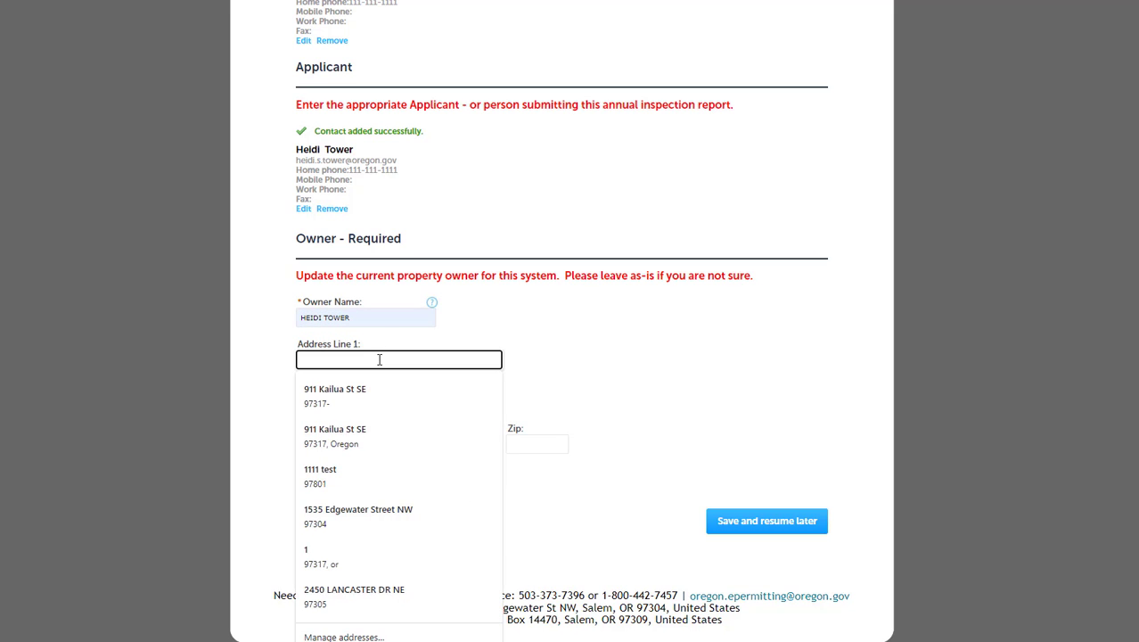
left_click(442, 393)
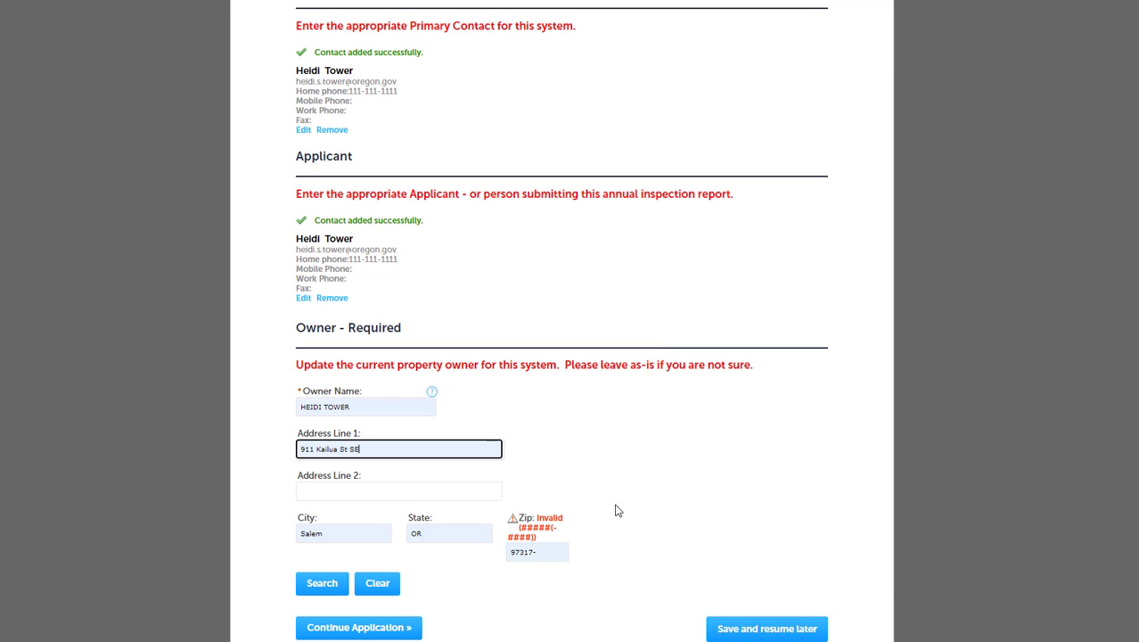
left_click(543, 551)
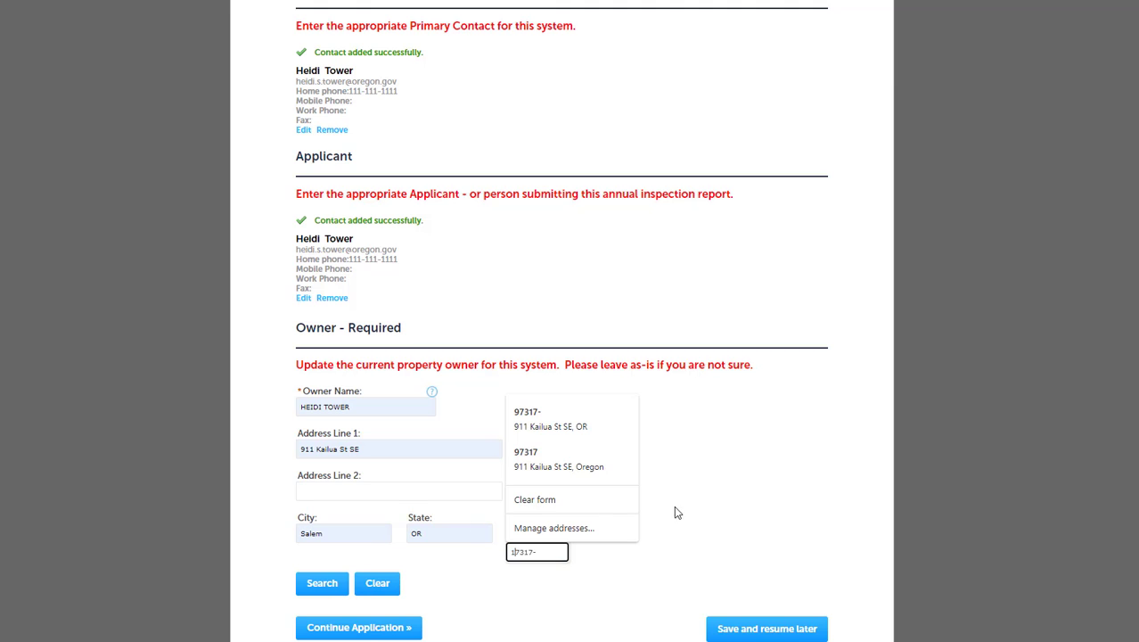
scroll(590, 603, "down", 1)
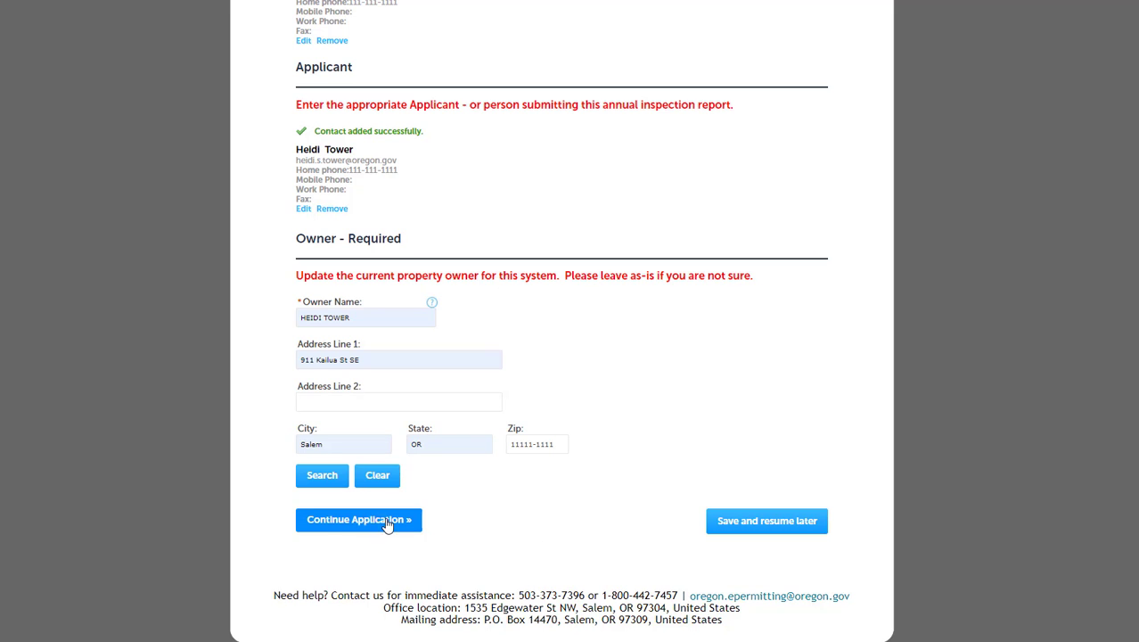
- Delete the Speedy Septic provider record and confirm, leaving only Dunlap Septic Excavation
left_click(355, 523)
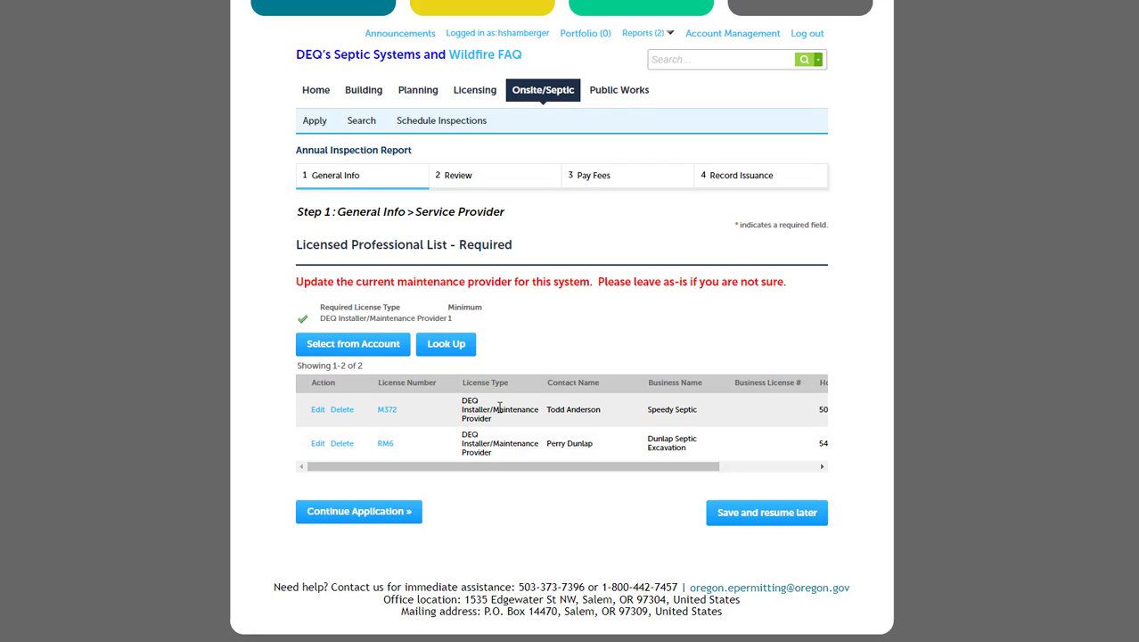
left_click(341, 410)
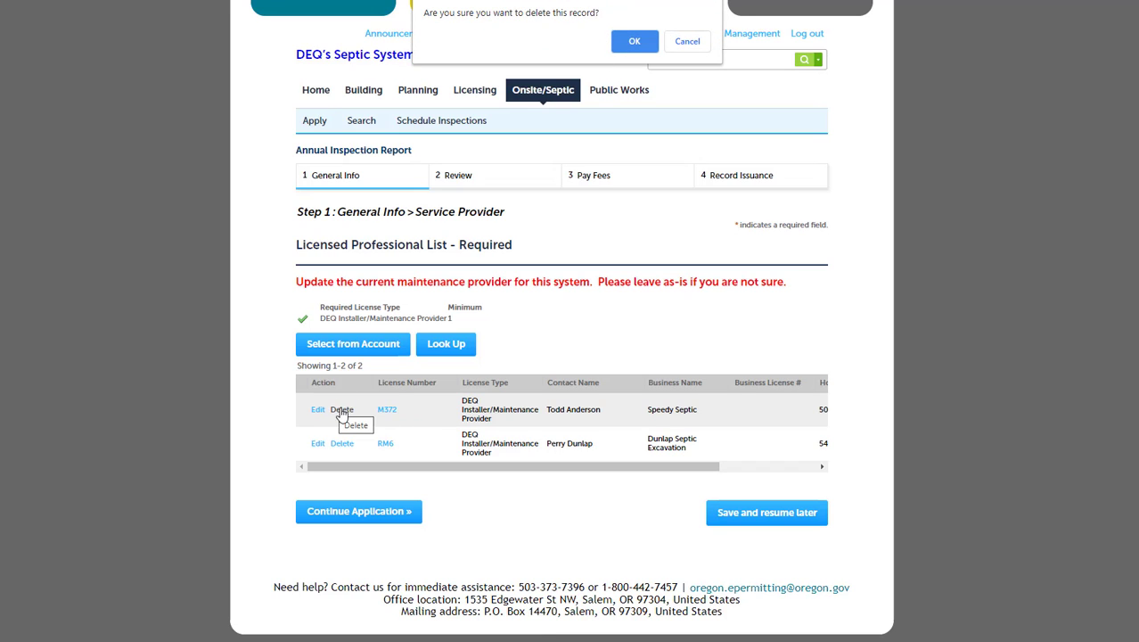
left_click(635, 42)
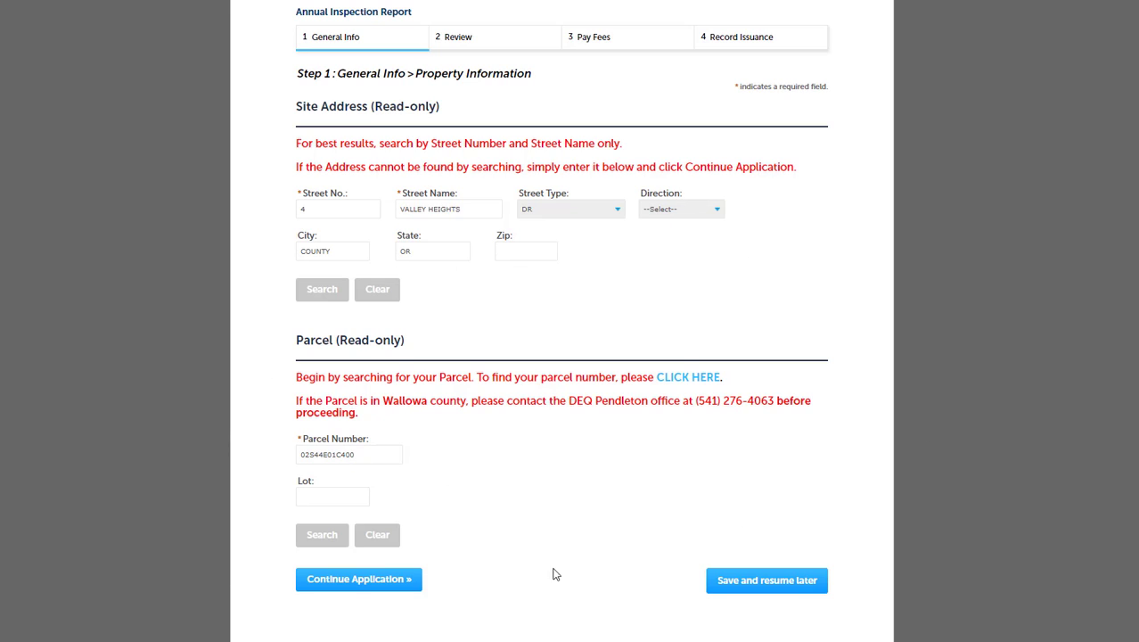
- Continue through the read-only Property Information and System Information pages
left_click(360, 579)
scroll(562, 357, "down", 3)
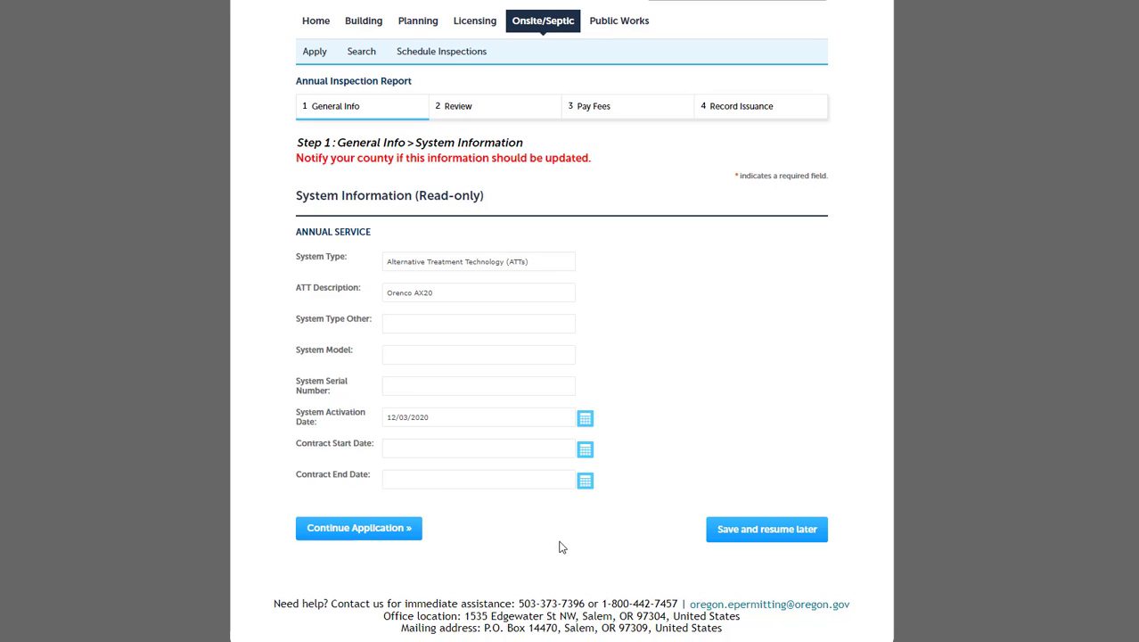
left_click(356, 531)
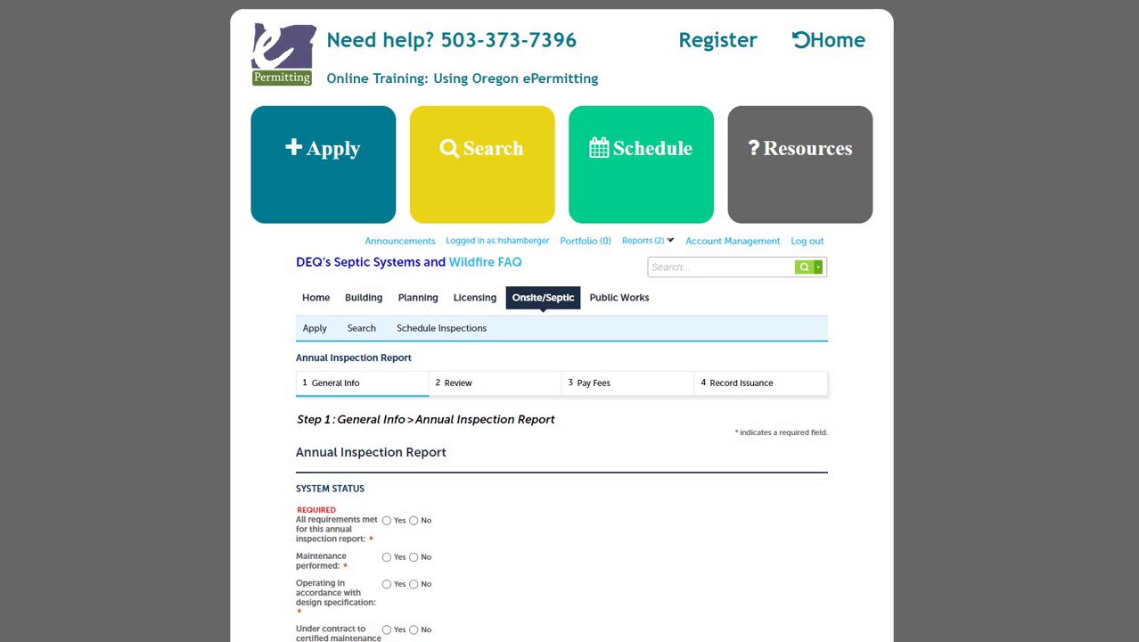
- Answer Yes to the all-requirements-met question so the remaining status answers fill in
scroll(561, 357, "down", 5)
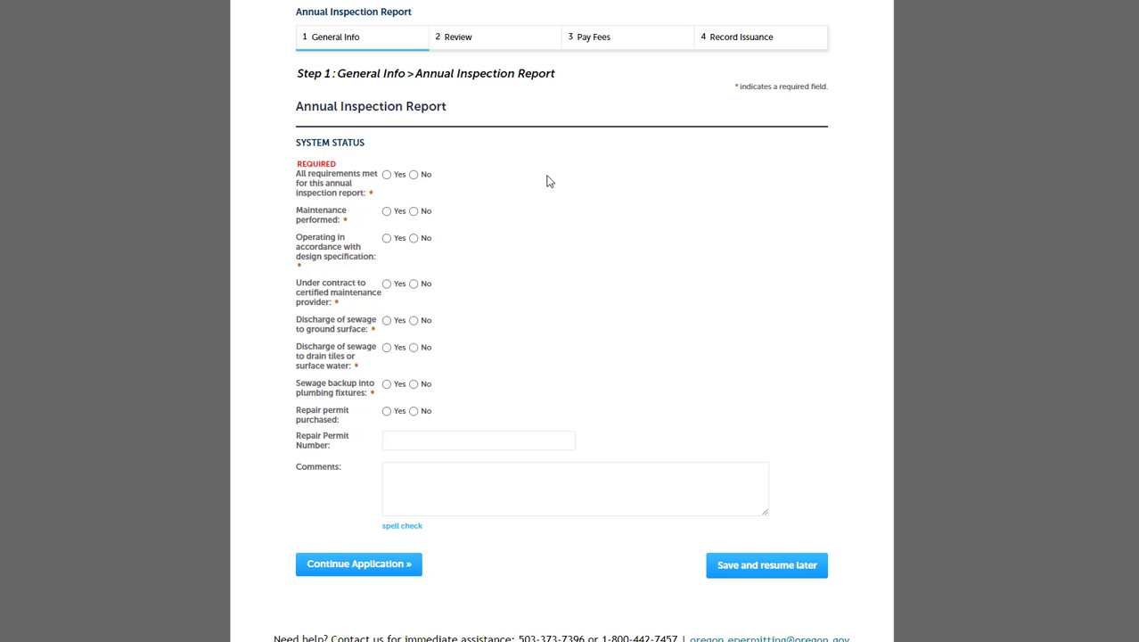
left_click(386, 174)
- Set the seven status answers to No, Yes, Yes, No, Yes, No, No, leaving Comments empty
left_click(413, 175)
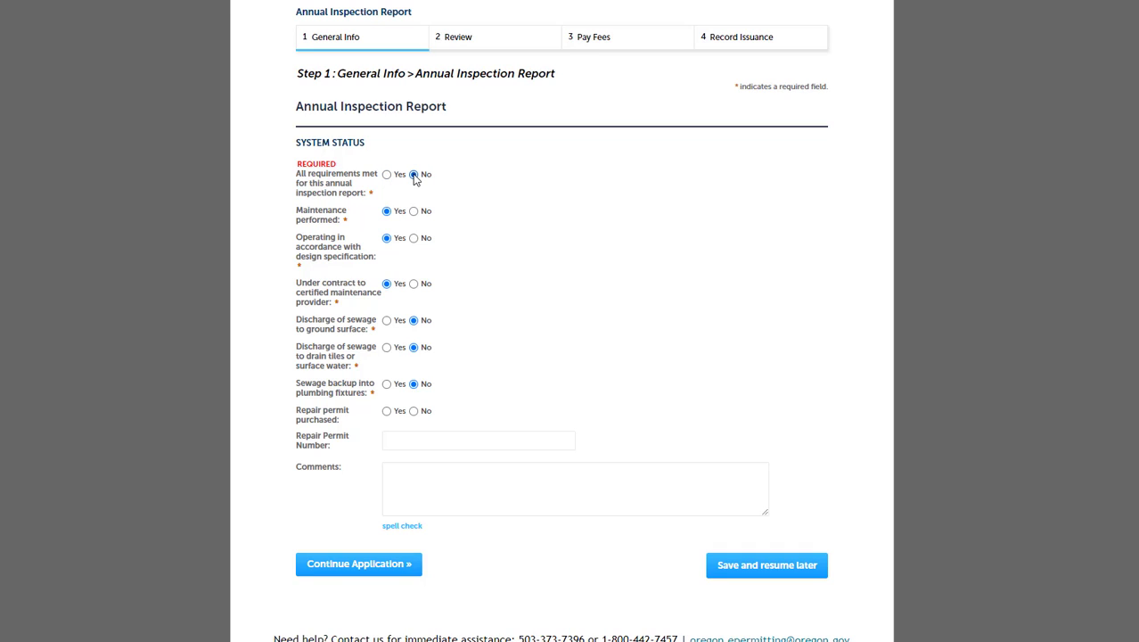
left_click(386, 212)
left_click(386, 238)
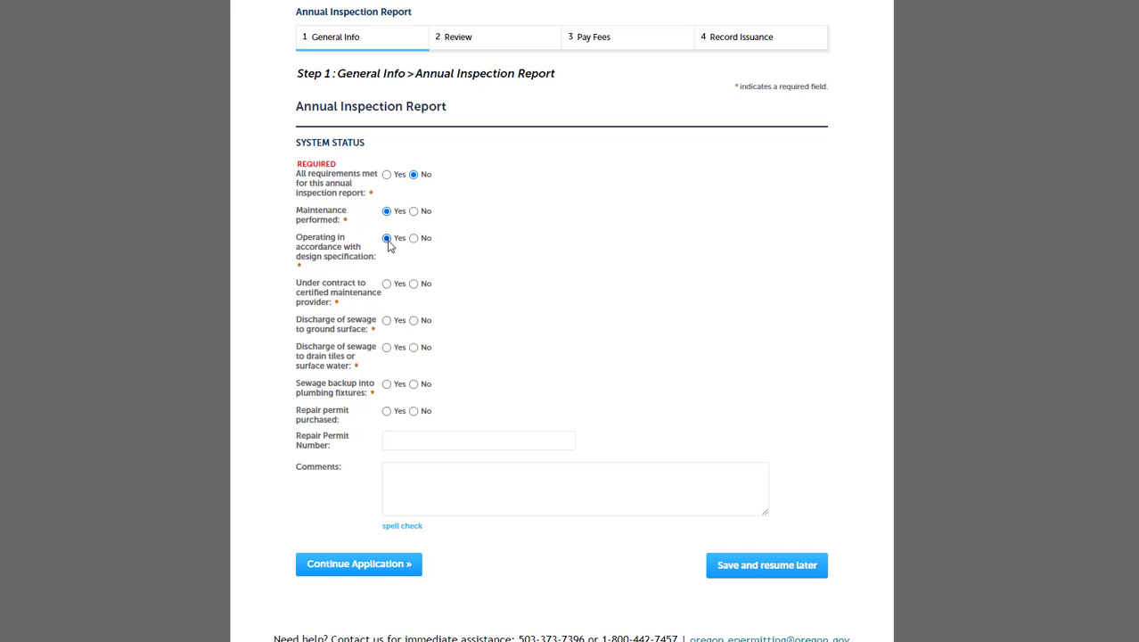
left_click(414, 284)
left_click(386, 323)
left_click(413, 346)
left_click(414, 384)
left_click(450, 475)
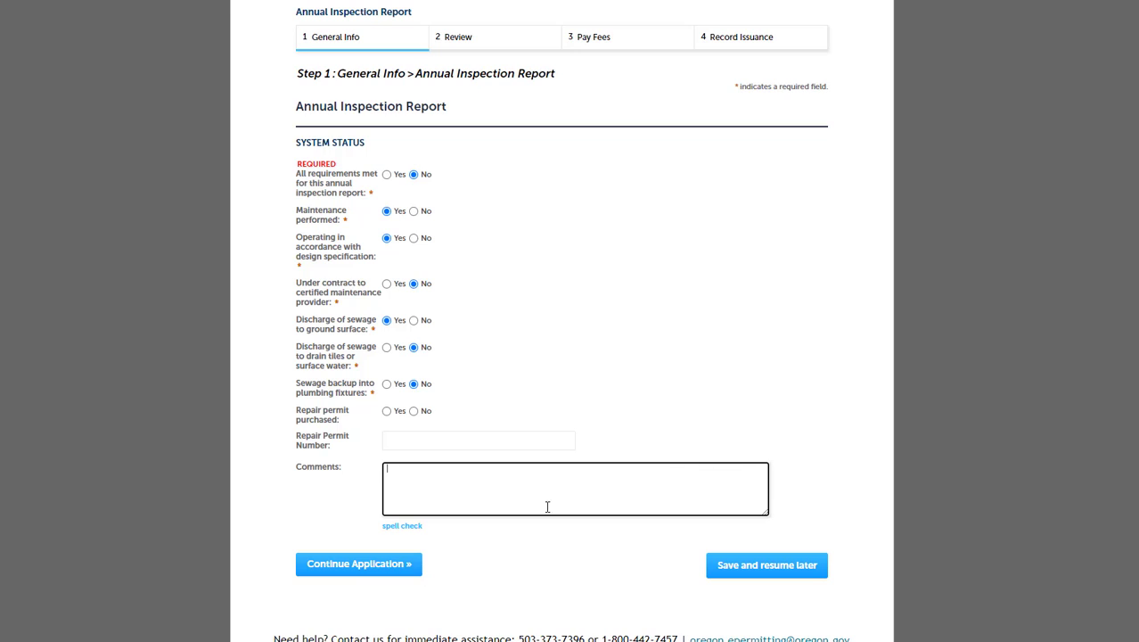
left_click(549, 553)
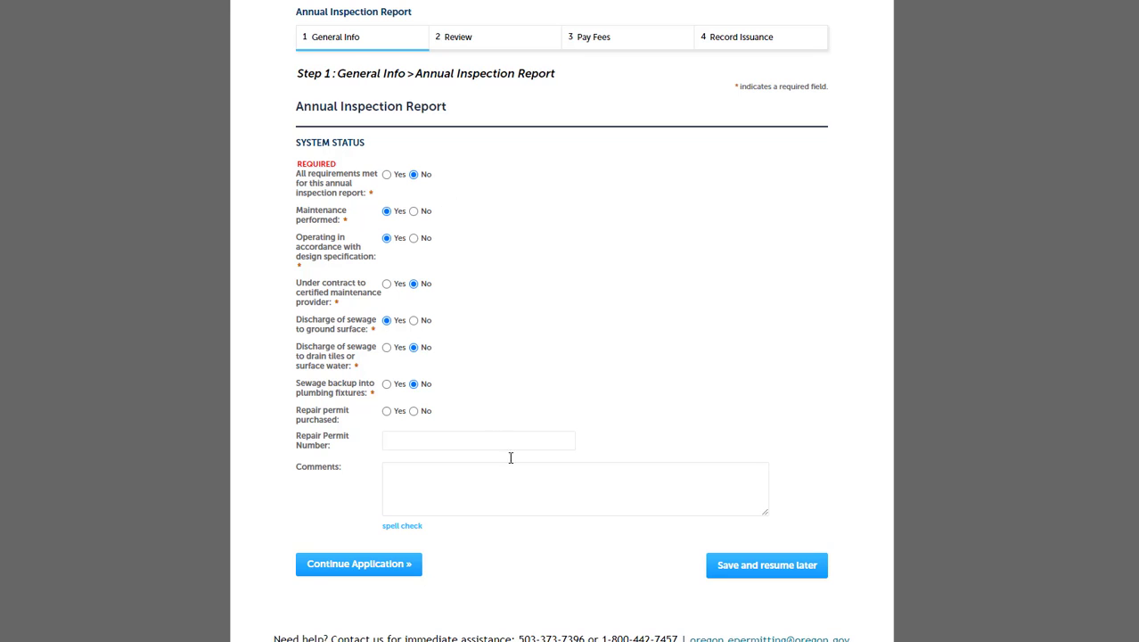
- Continue to Step 2 Review and look over the contacts, owner, provider, site and parcel
left_click(359, 565)
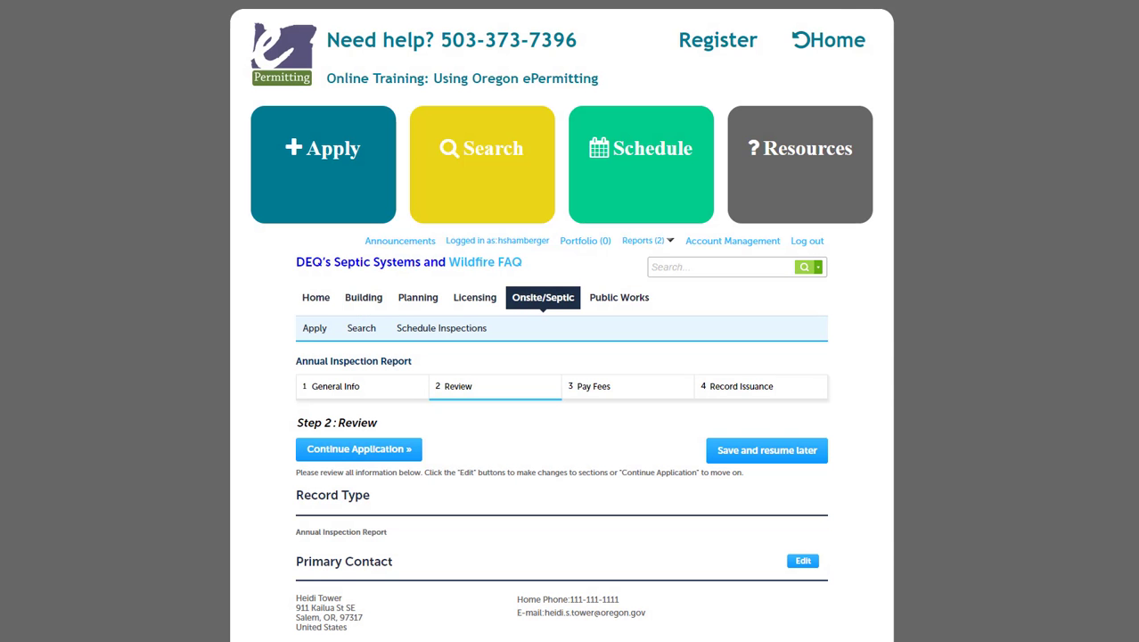
scroll(562, 357, "down", 5)
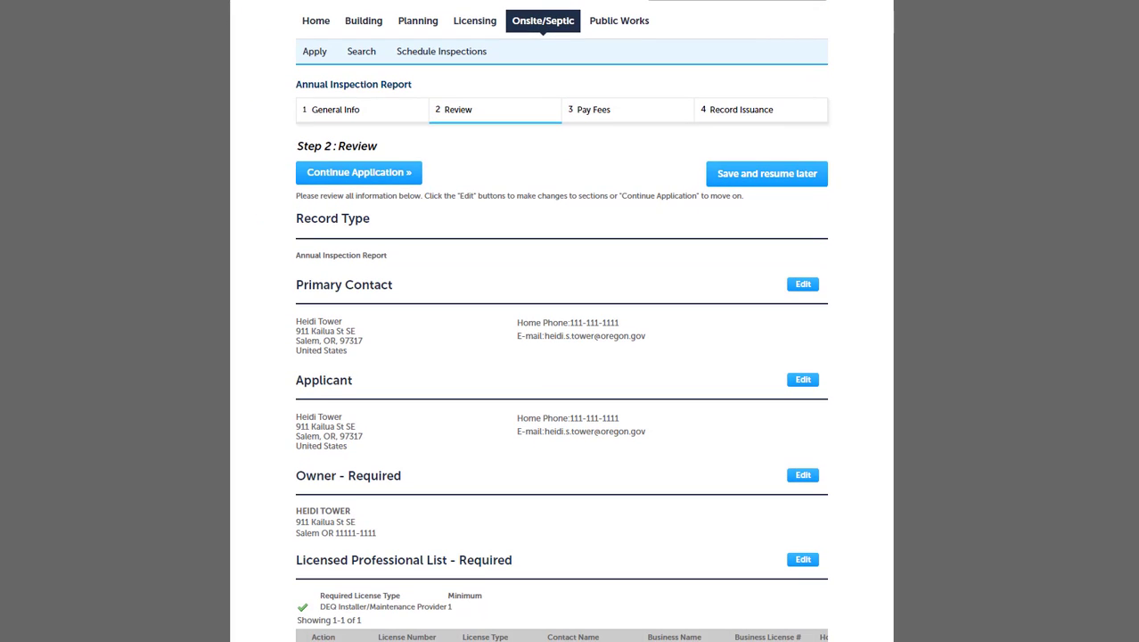
scroll(562, 356, "down", 1)
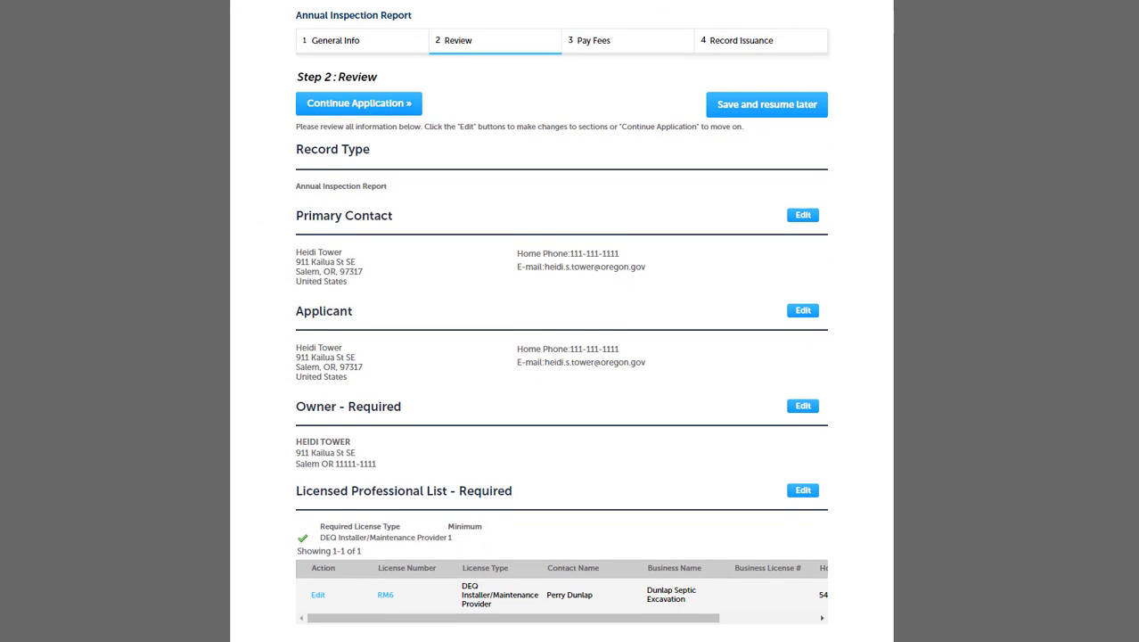
scroll(562, 356, "down", 1)
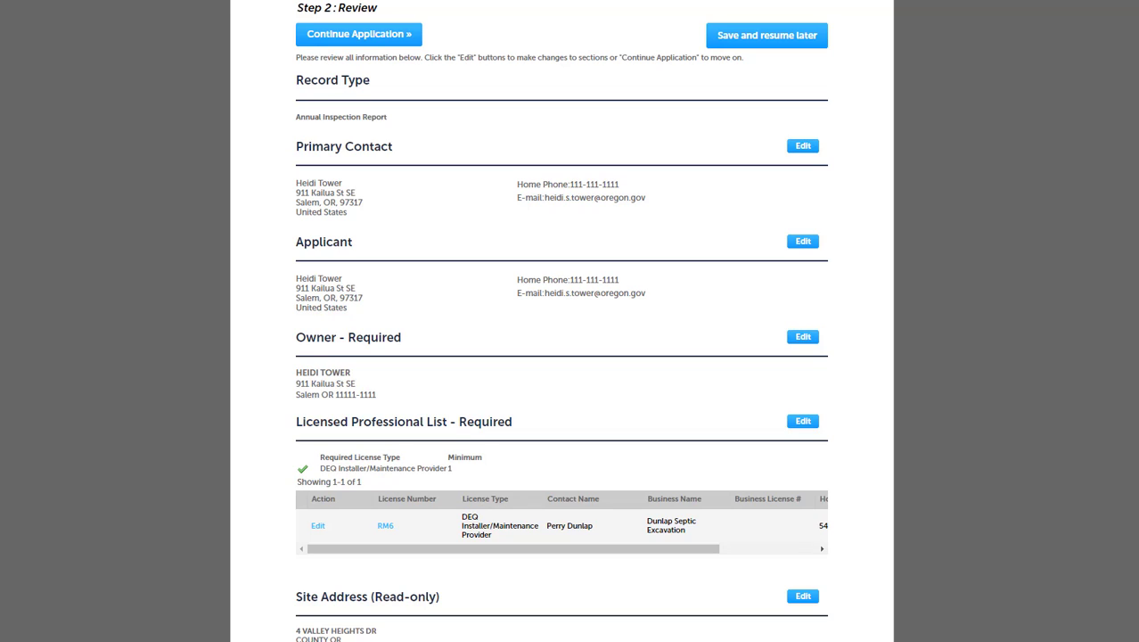
scroll(561, 357, "down", 1)
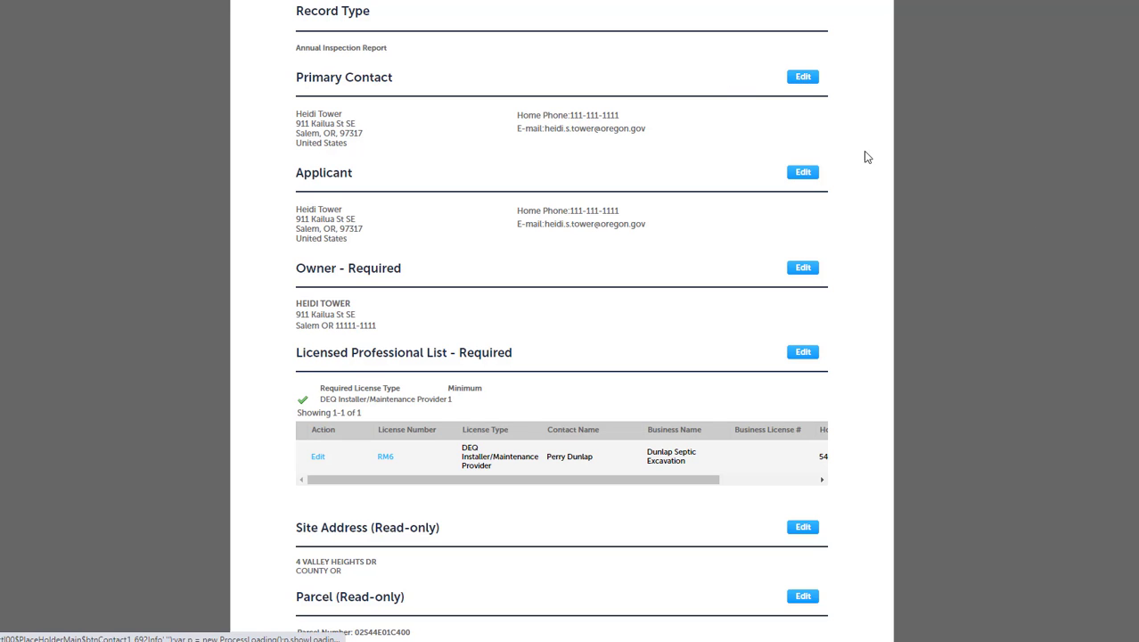
scroll(865, 157, "up", 3)
scroll(561, 321, "up", 4)
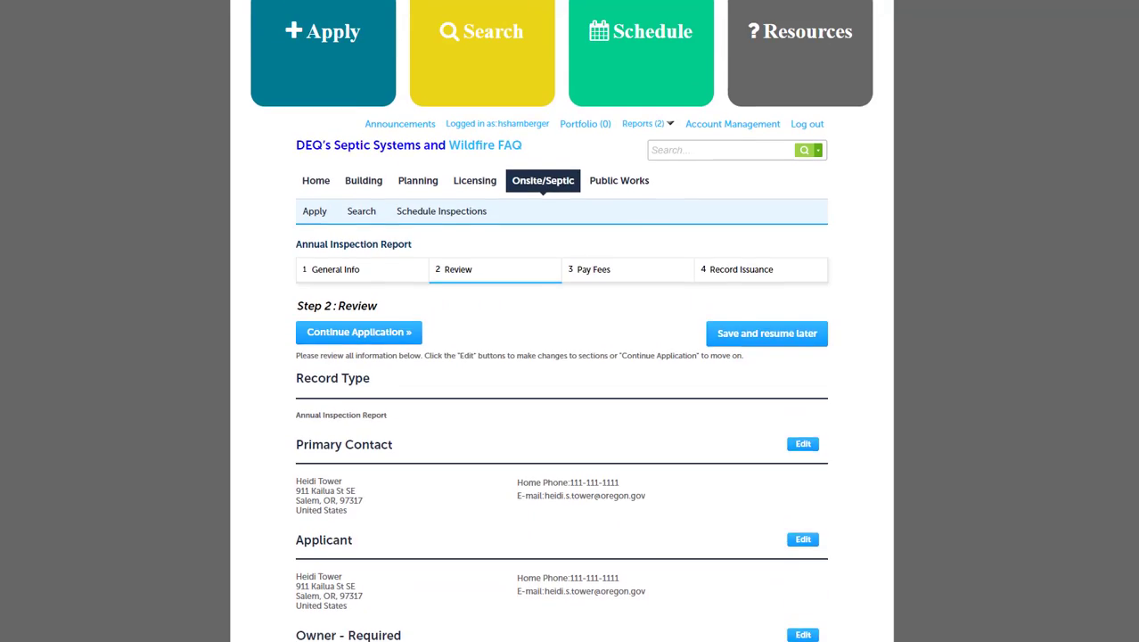
scroll(561, 321, "down", 2)
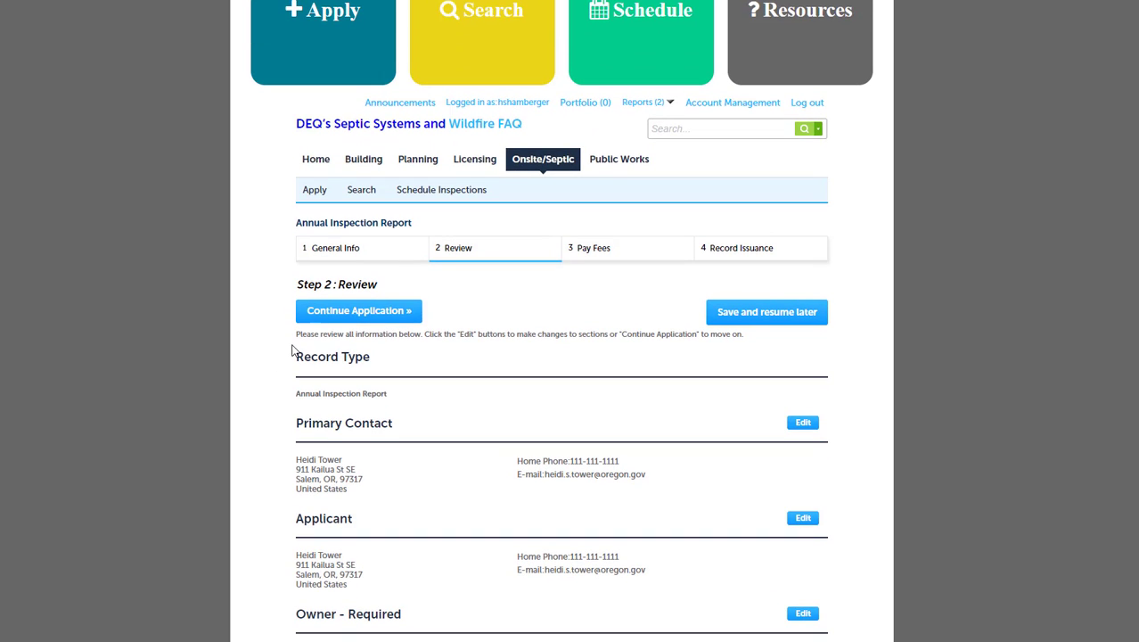
- Accept the review and fee summary to reach the $62.00 payment form
left_click(345, 314)
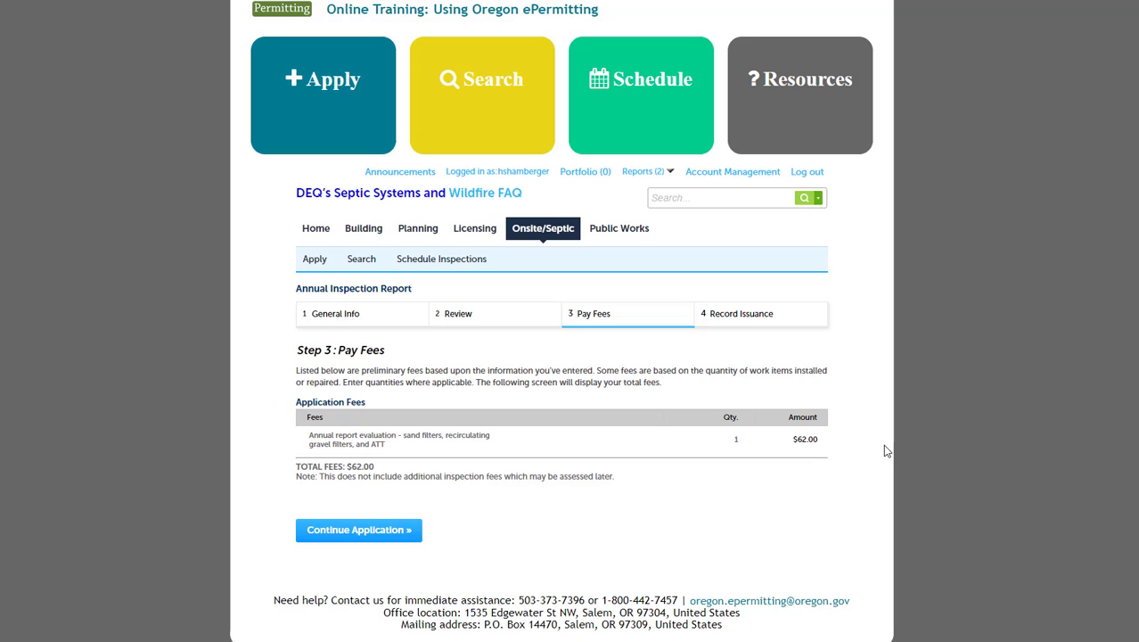
left_click(357, 533)
scroll(562, 321, "down", 5)
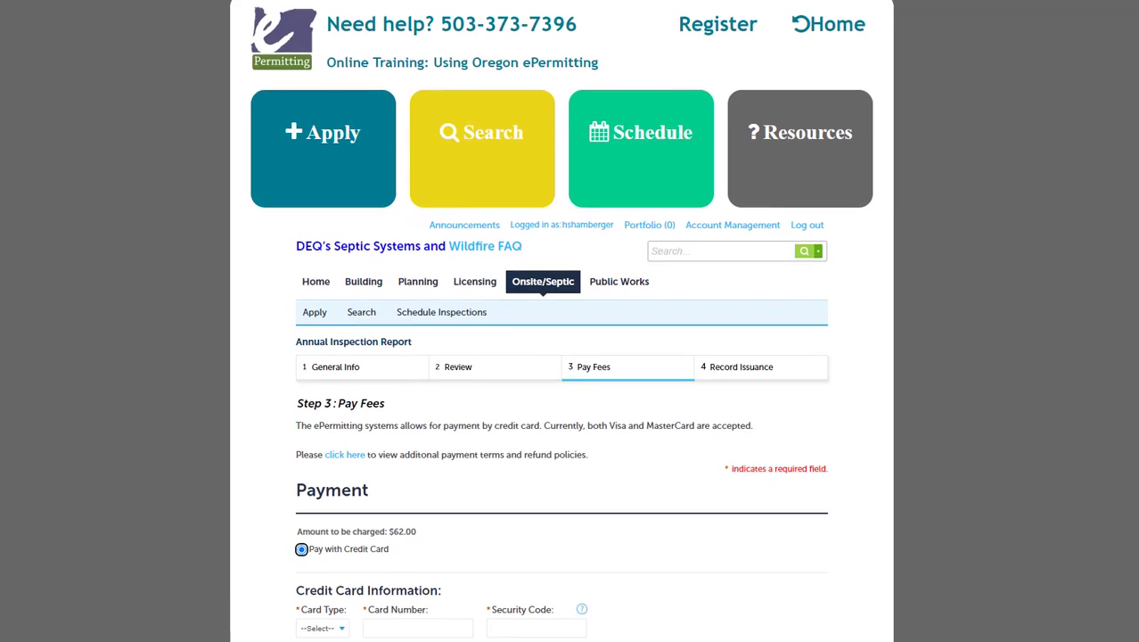
scroll(335, 230, "up", 1)
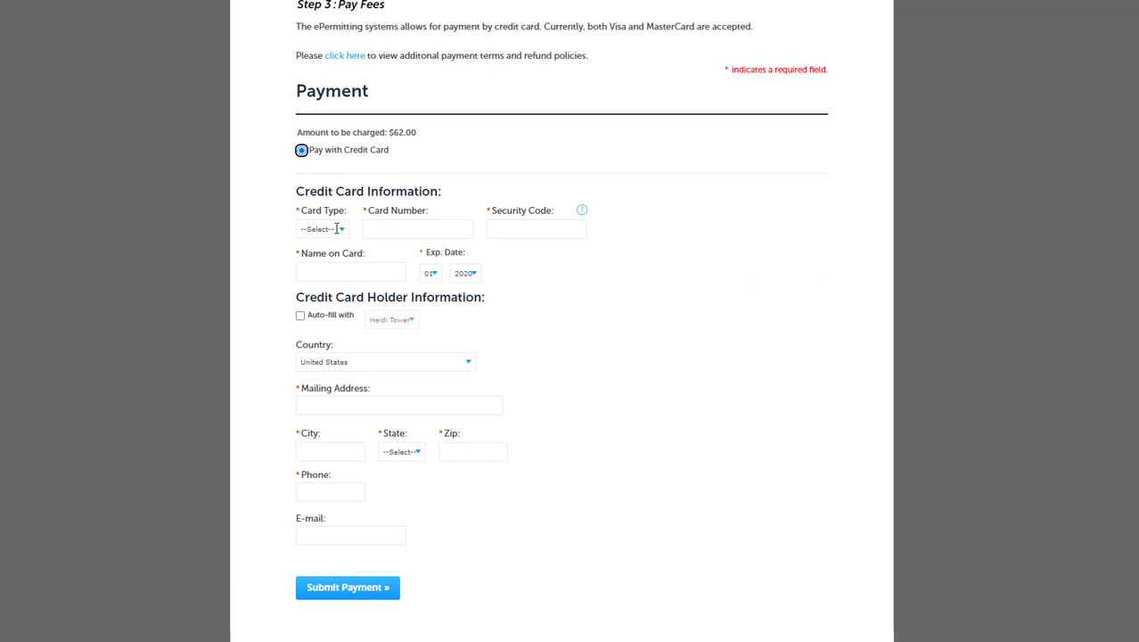
- Pick the Credit Card type, fill card details from a saved card, and auto-fill cardholder info
left_click(325, 232)
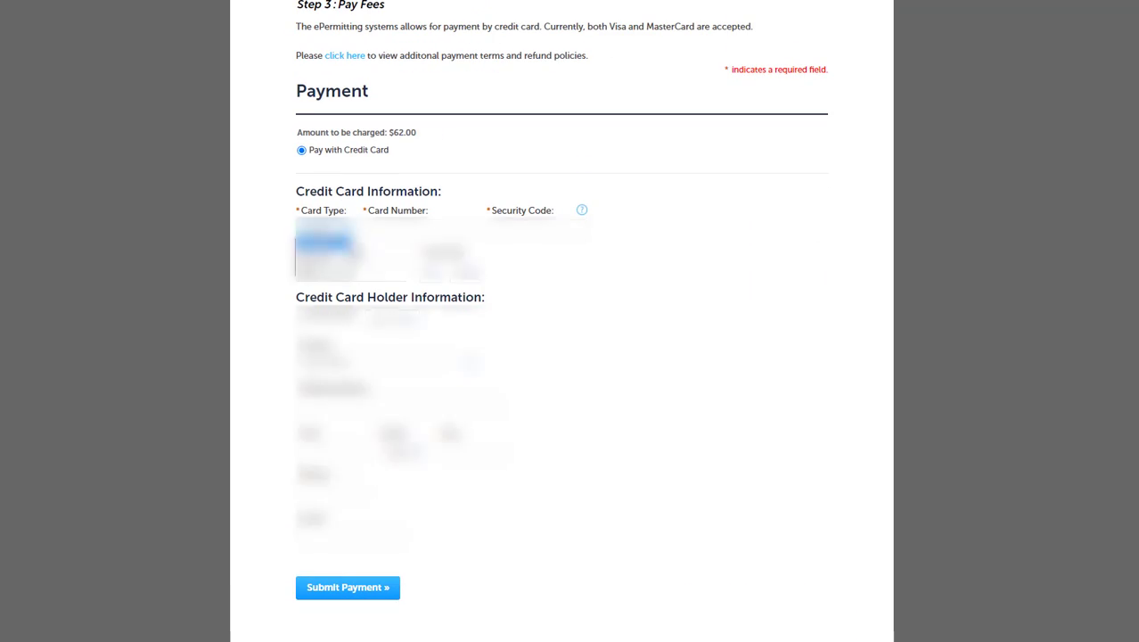
left_click(324, 271)
left_click(412, 229)
left_click(427, 264)
left_click(526, 229)
left_click(303, 316)
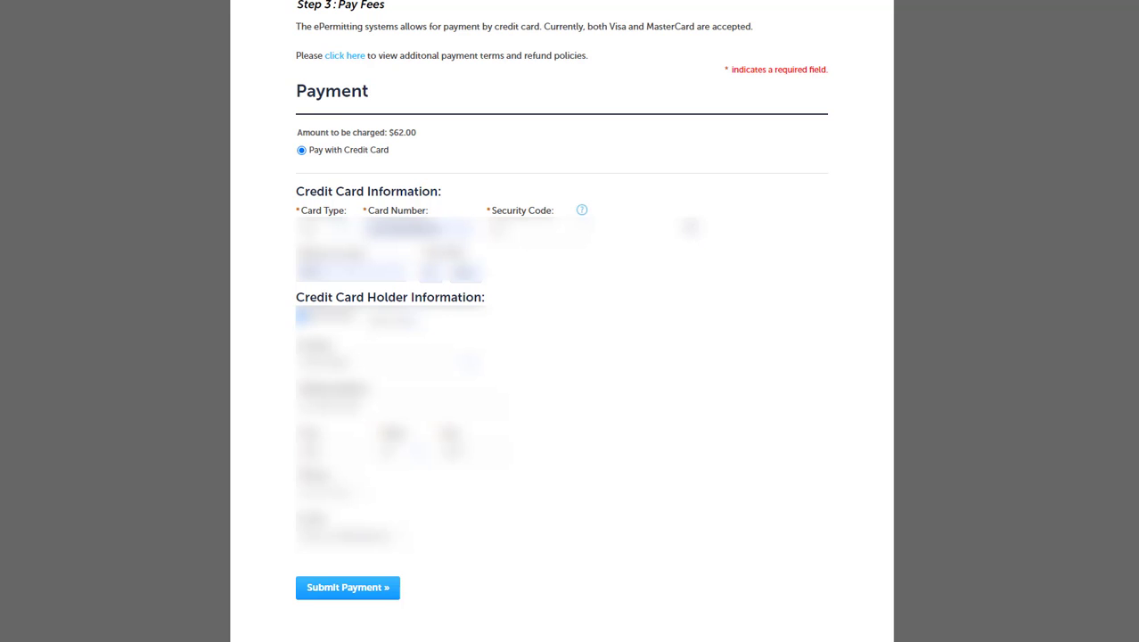
- Submit the $62.00 credit card payment and view the resulting transaction receipt
left_click(364, 586)
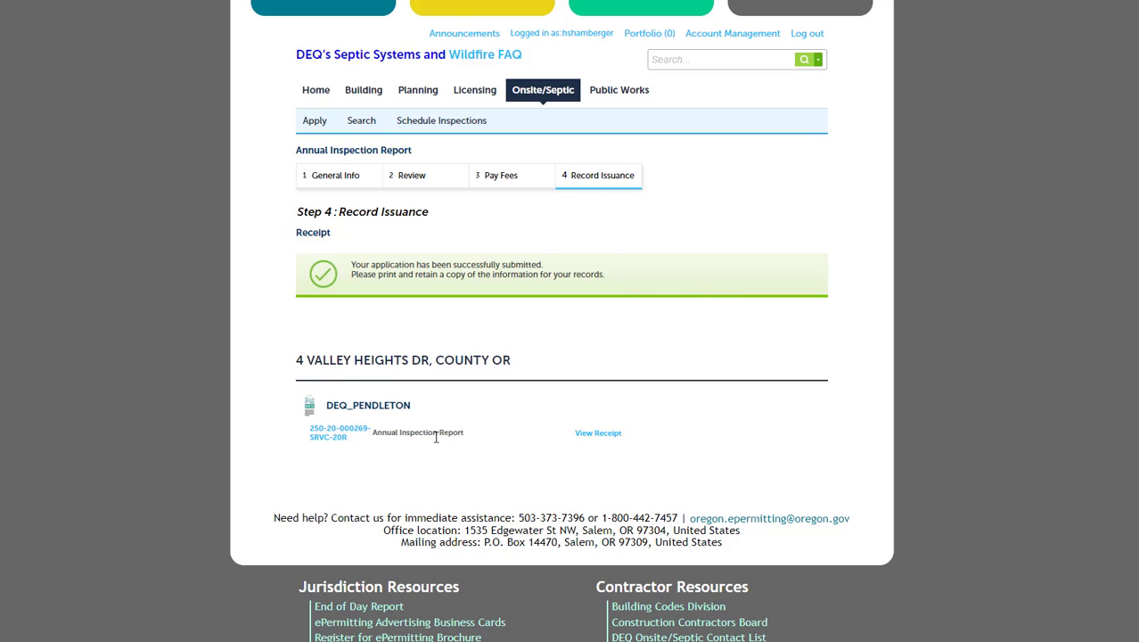
left_click(603, 435)
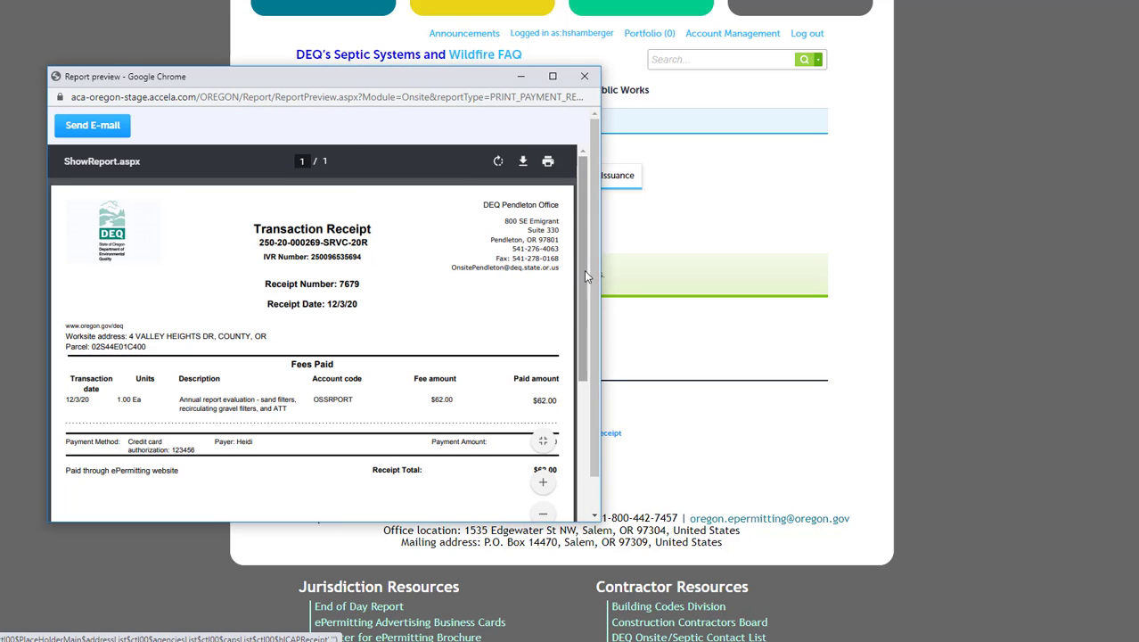
scroll(584, 272, "down", 3)
scroll(582, 268, "up", 3)
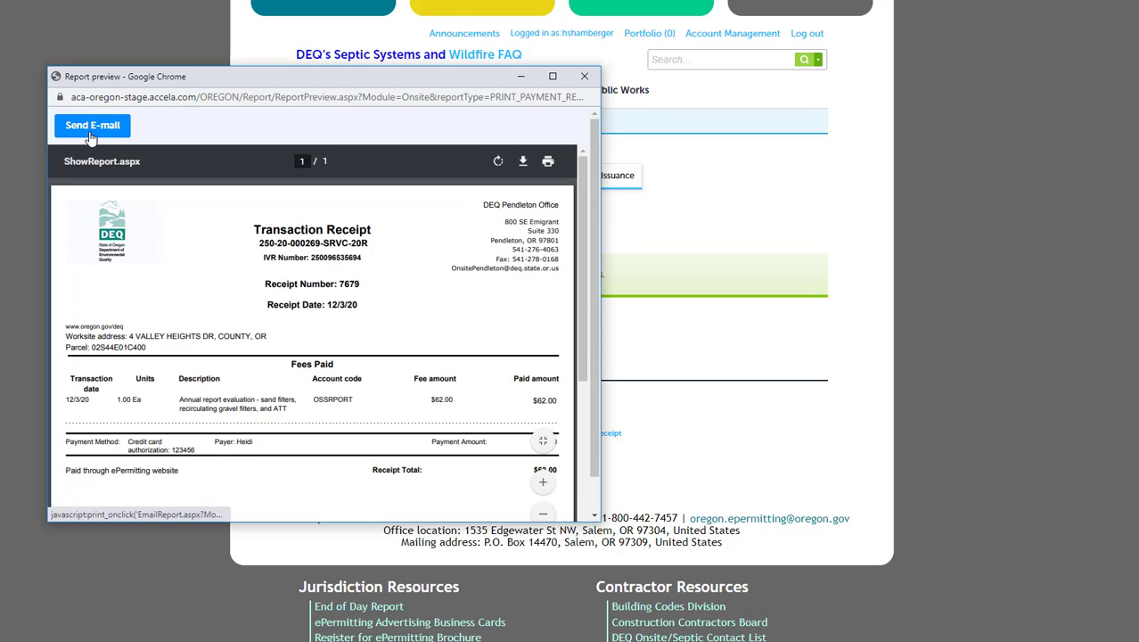
- Open the Email Report form for the transaction receipt
left_click(93, 128)
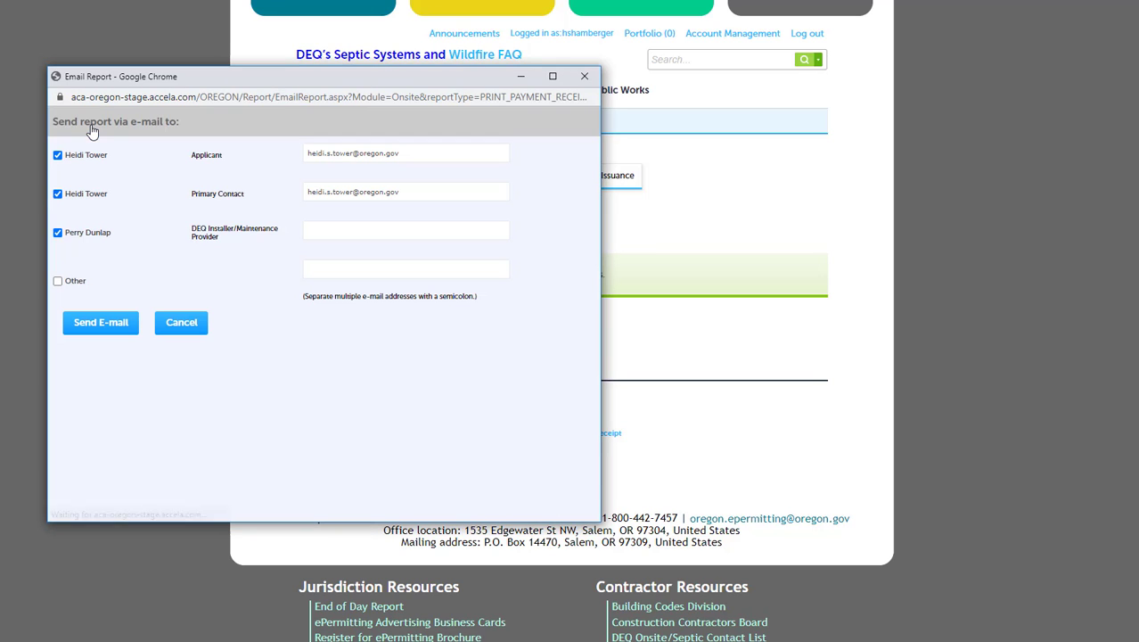
- Send the transaction receipt to a saved Other e-mail address instead of the listed contacts
left_click(57, 280)
left_click(365, 270)
left_click(365, 270)
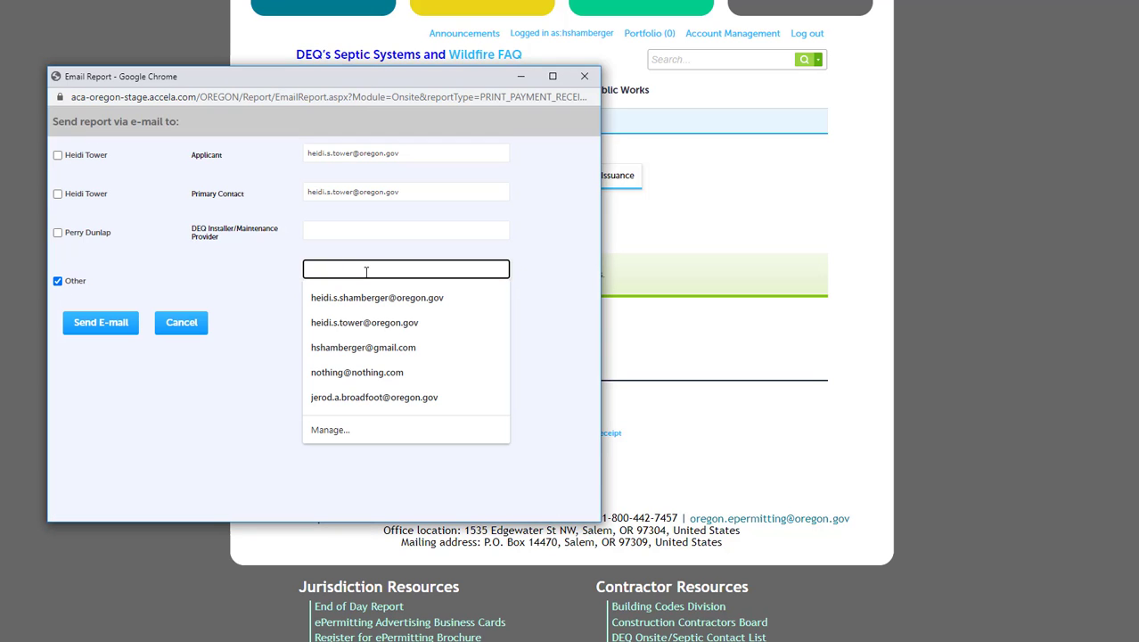
left_click(379, 298)
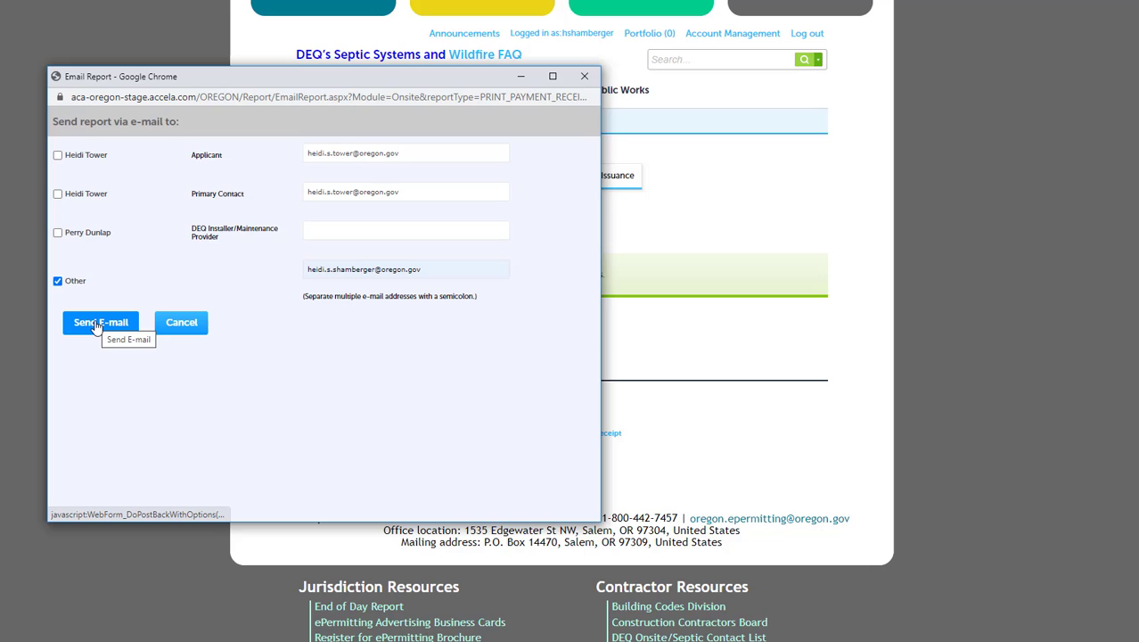
left_click(95, 326)
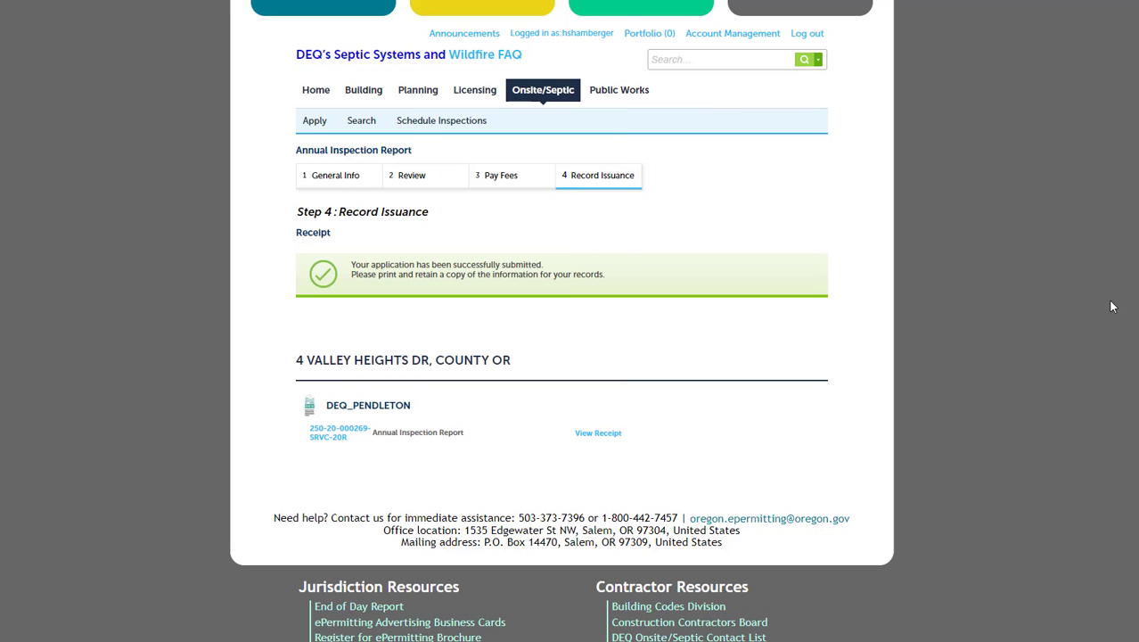